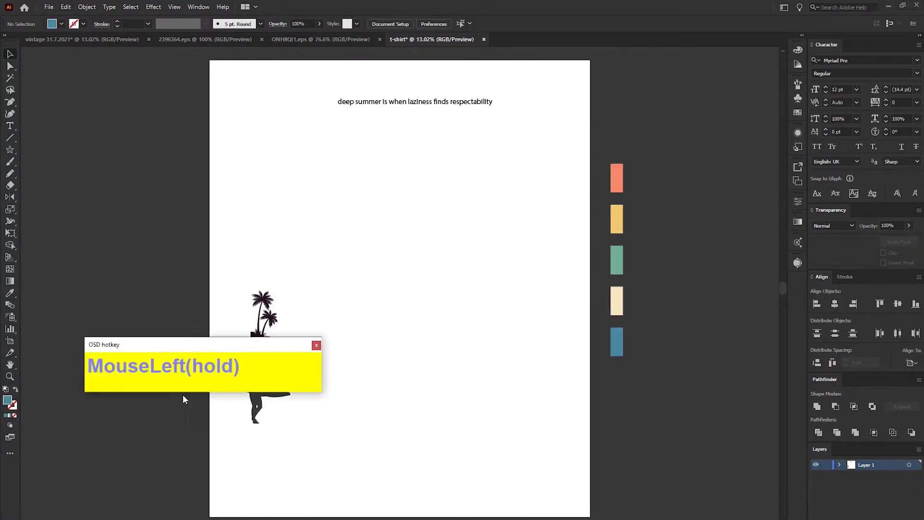
# - Move the five colour swatches onto the artboard, to the right of the palm and surfer silhouettes
pyautogui.moveTo(183, 394); pyautogui.dragTo(162, 480)
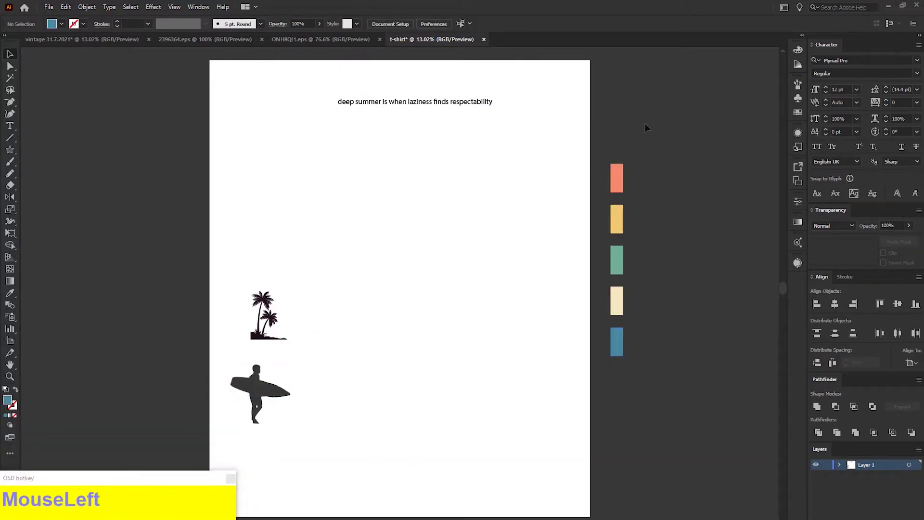
pyautogui.moveTo(618, 307); pyautogui.dragTo(457, 320)
pyautogui.hotkey('ctrl', 'z')
pyautogui.moveTo(614, 309); pyautogui.dragTo(462, 308)
pyautogui.hotkey('ctrl', '+')
pyautogui.hotkey('ctrl', '+')
pyautogui.moveTo(460, 271); pyautogui.dragTo(664, 297)
pyautogui.click(662, 255)
# - Stack the coral, yellow, green, cream and blue swatches edge to edge in one column without gaps
pyautogui.moveTo(615, 160)
pyautogui.mouseDown()
pyautogui.moveTo(620, 132)
pyautogui.moveTo(614, 152)
pyautogui.mouseUp()
pyautogui.rightClick(620, 131)
pyautogui.click(648, 215)
pyautogui.click(649, 185)
pyautogui.moveTo(601, 264); pyautogui.dragTo(603, 241)
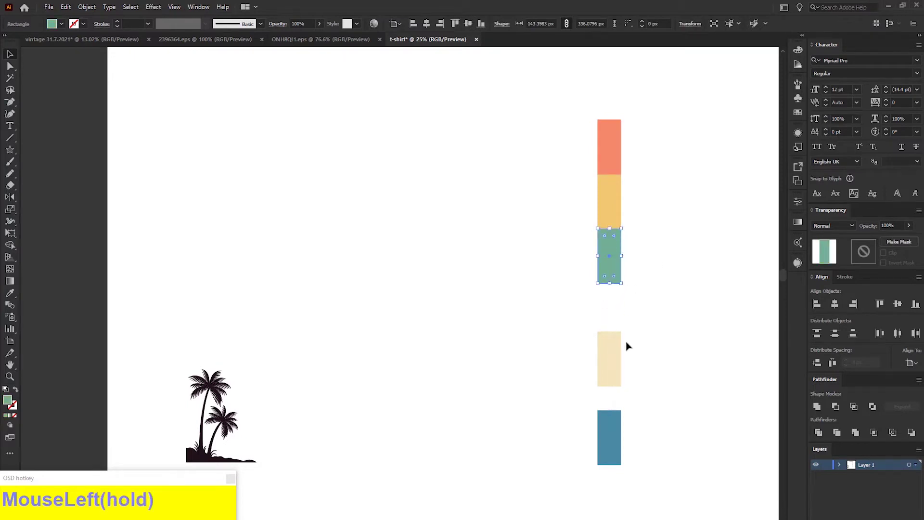
pyautogui.moveTo(614, 355); pyautogui.dragTo(613, 307)
pyautogui.moveTo(621, 402); pyautogui.dragTo(621, 379)
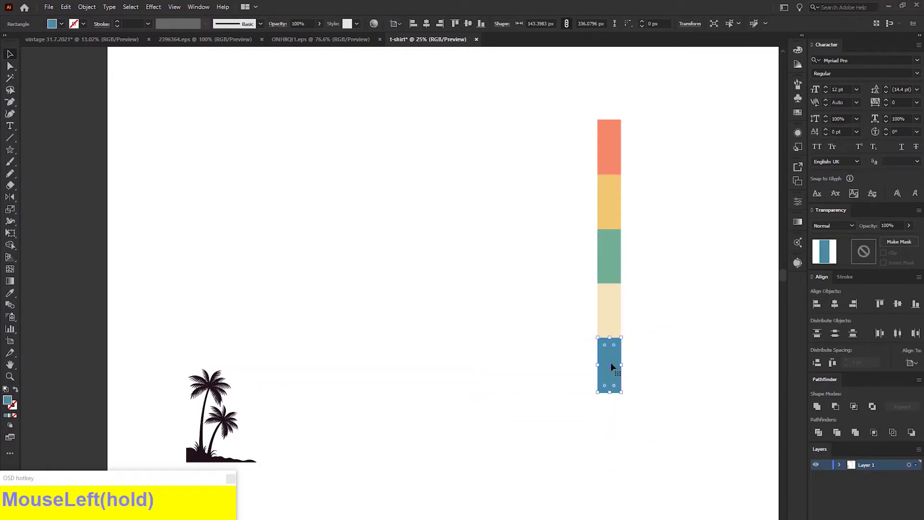
# - Flatten the four swatches below the coral one, and stretch the whole stack into taller stripes about 2524 px wide
pyautogui.moveTo(562, 70); pyautogui.dragTo(645, 412)
pyautogui.moveTo(562, 446); pyautogui.dragTo(666, 199)
pyautogui.moveTo(609, 392); pyautogui.dragTo(608, 268)
pyautogui.moveTo(597, 193); pyautogui.dragTo(212, 218)
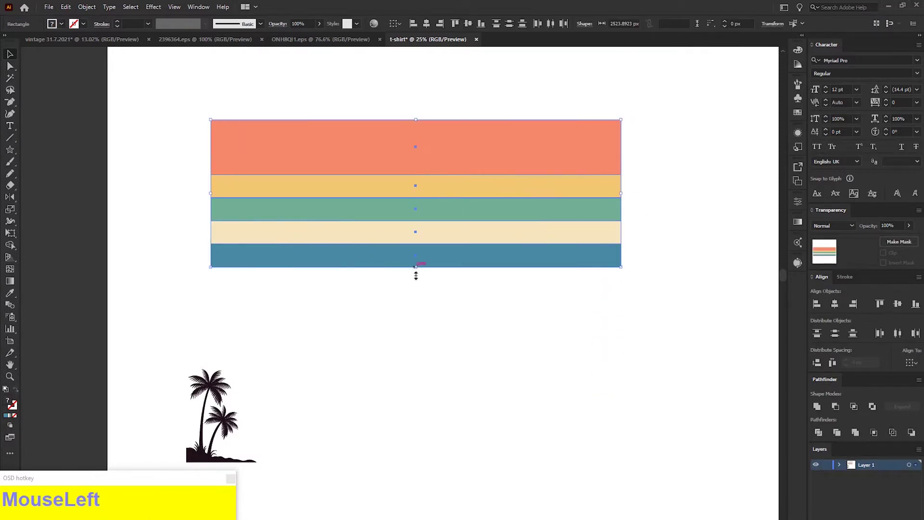
pyautogui.moveTo(415, 270); pyautogui.dragTo(416, 437)
pyautogui.moveTo(445, 304); pyautogui.dragTo(540, 313)
# - Reduce the heights of the blue, cream, green and yellow stripes so they get progressively thinner downwards, with yellow about 250 px high
pyautogui.click(525, 451)
pyautogui.click(544, 417)
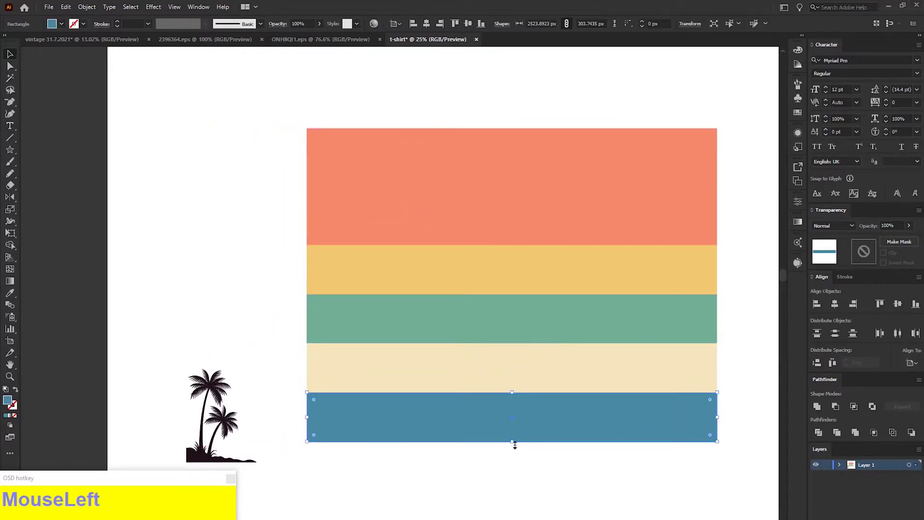
pyautogui.moveTo(514, 442); pyautogui.dragTo(512, 378)
pyautogui.hotkey('ctrl', 'z')
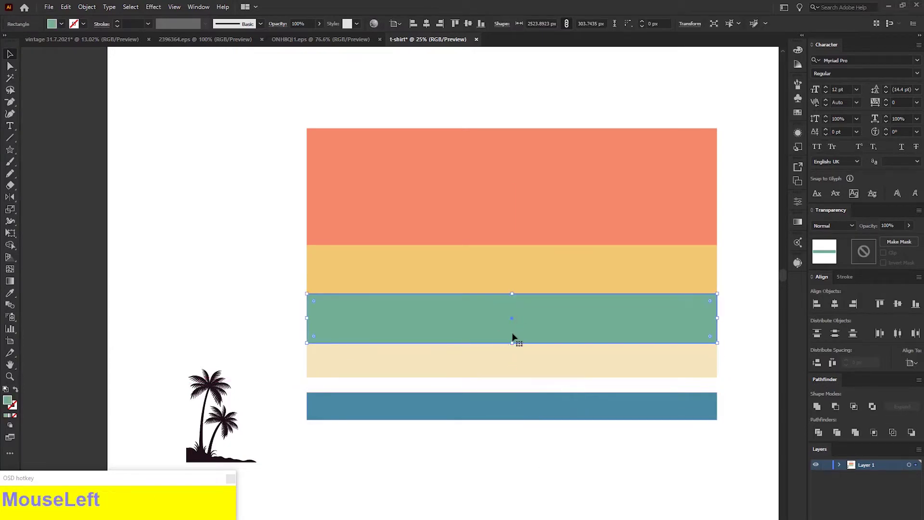
pyautogui.moveTo(512, 342); pyautogui.dragTo(512, 337)
pyautogui.moveTo(511, 295); pyautogui.dragTo(513, 285)
# - Close the gaps between the lower stripes and lower the coral stripe's top edge to a height of about 593 px
pyautogui.moveTo(518, 305); pyautogui.dragTo(517, 296)
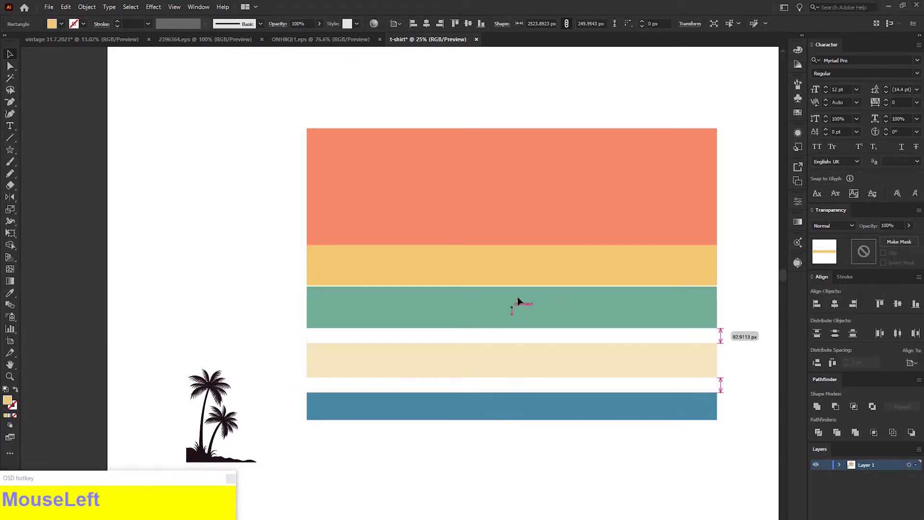
pyautogui.moveTo(517, 356); pyautogui.dragTo(518, 340)
pyautogui.moveTo(512, 418); pyautogui.dragTo(515, 388)
pyautogui.click(511, 130)
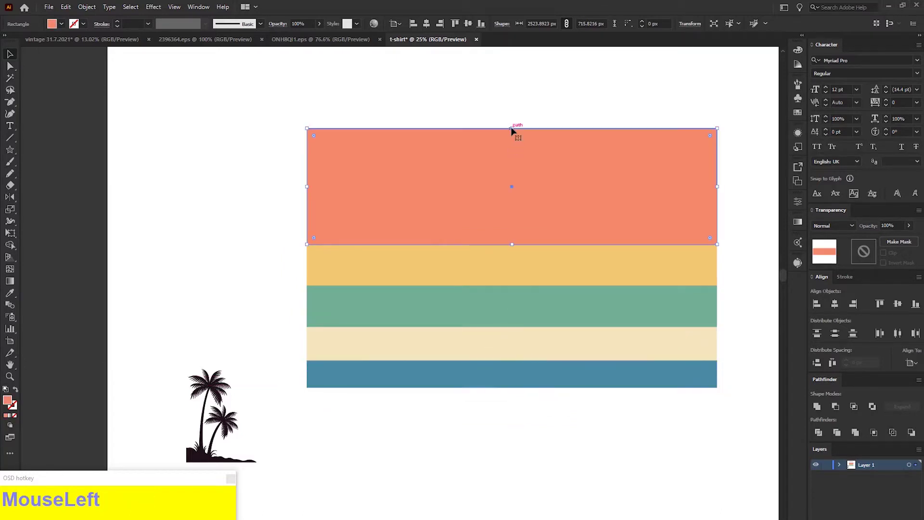
pyautogui.moveTo(512, 129); pyautogui.dragTo(512, 149)
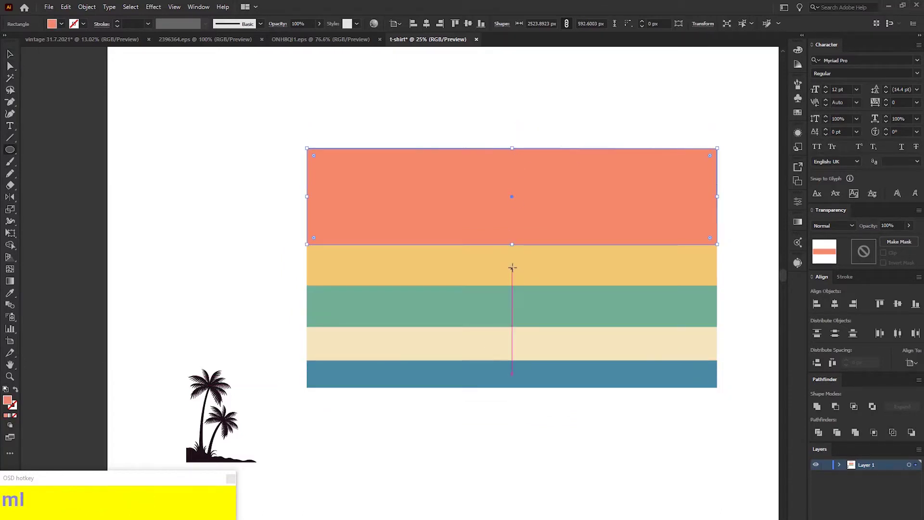
# - Draw a circle about 1475 px wide centred over the stripes and remove the stripe parts outside it with Shape Builder
pyautogui.moveTo(512, 267); pyautogui.dragTo(572, 380)
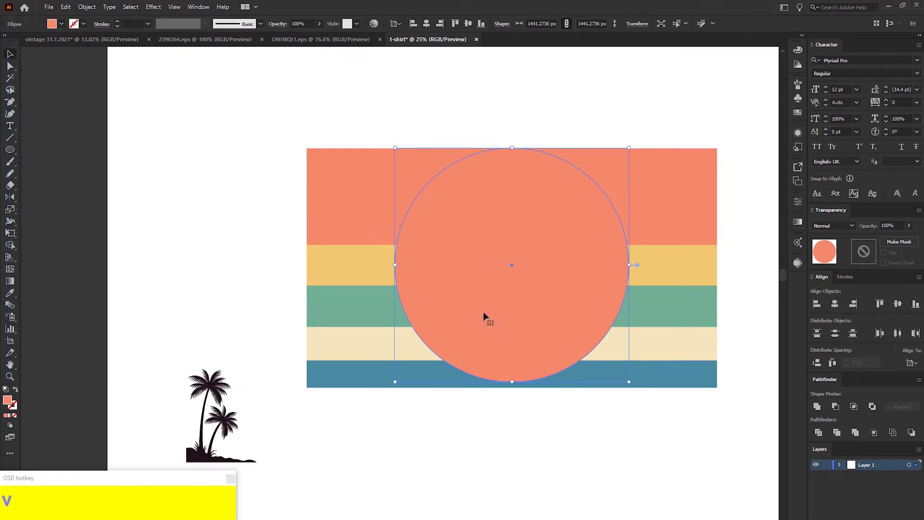
pyautogui.moveTo(512, 383); pyautogui.dragTo(512, 389)
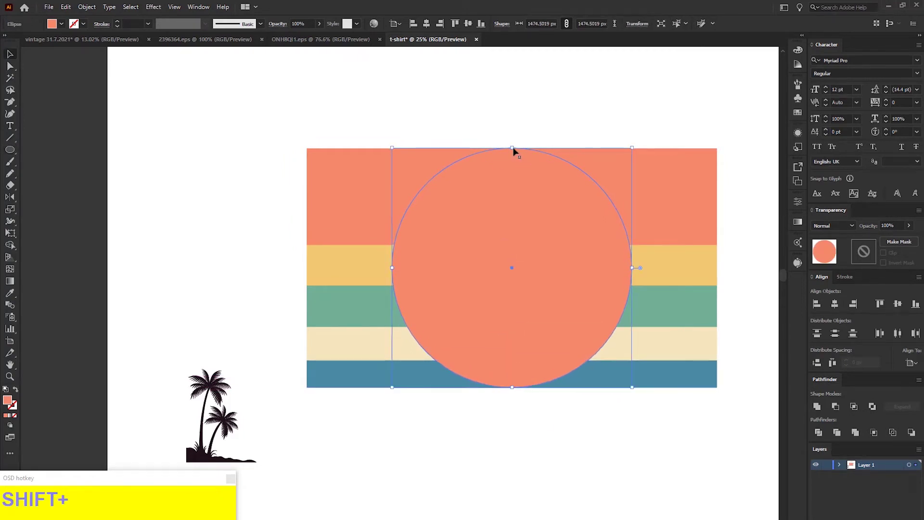
pyautogui.moveTo(394, 128); pyautogui.dragTo(645, 392)
pyautogui.hotkey('shift', 'm')
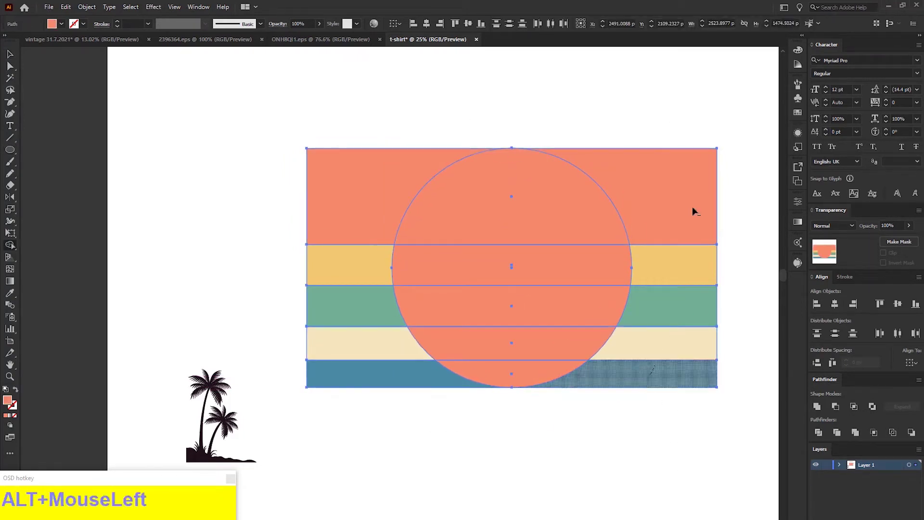
pyautogui.moveTo(695, 212)
pyautogui.mouseDown()
pyautogui.moveTo(356, 349)
pyautogui.moveTo(434, 453)
pyautogui.mouseUp()
# - Swap the circle's fill and stroke to leave a coral outline, and enlarge it to about 1609 px around the striped disc
pyautogui.click(489, 290)
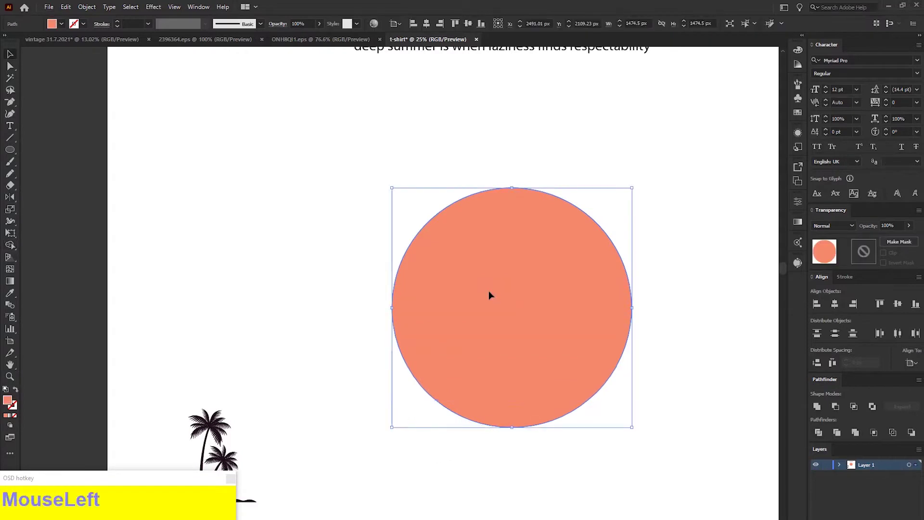
pyautogui.hotkey('shift', 'x')
pyautogui.moveTo(631, 188); pyautogui.dragTo(643, 177)
pyautogui.click(670, 228)
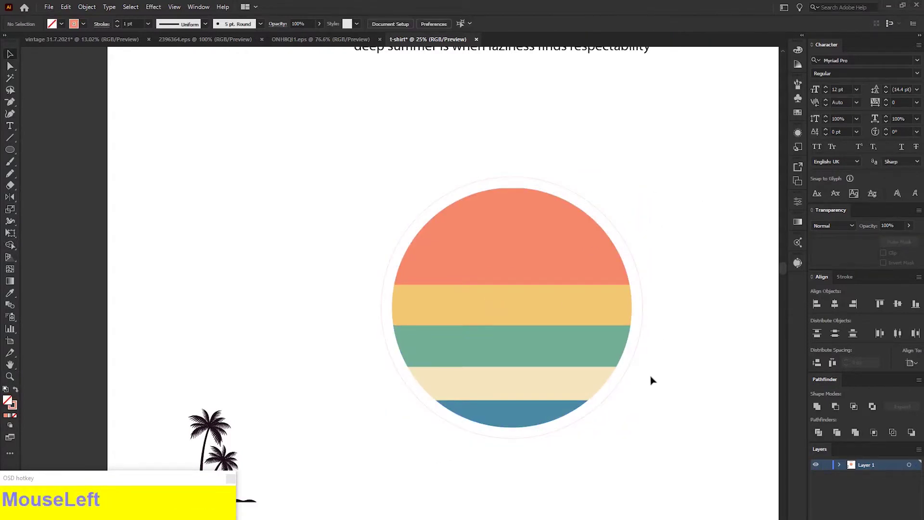
# - Move the palm tree silhouette onto the striped disc and bring it in front of the stripes
pyautogui.moveTo(473, 472); pyautogui.dragTo(475, 458)
pyautogui.moveTo(220, 408); pyautogui.dragTo(445, 272)
pyautogui.hotkey('ctrl', 'x')
pyautogui.hotkey('ctrl', 'f')
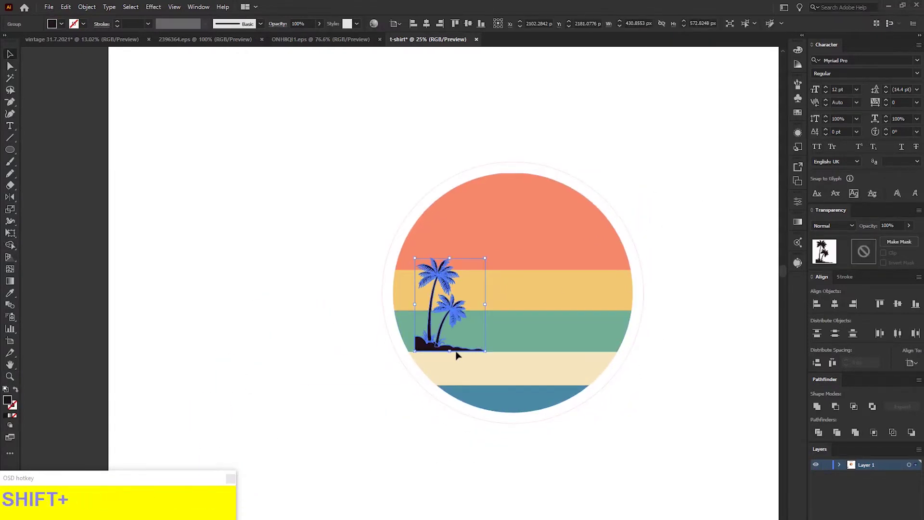
# - Enlarge the palm group proportionally to about 1298 × 1726 px and position it over the disc's left half
pyautogui.moveTo(453, 351); pyautogui.dragTo(491, 437)
pyautogui.hotkey('ctrl', '+')
pyautogui.moveTo(565, 328); pyautogui.dragTo(612, 363)
pyautogui.moveTo(493, 364); pyautogui.dragTo(561, 337)
pyautogui.moveTo(514, 182); pyautogui.dragTo(524, 80)
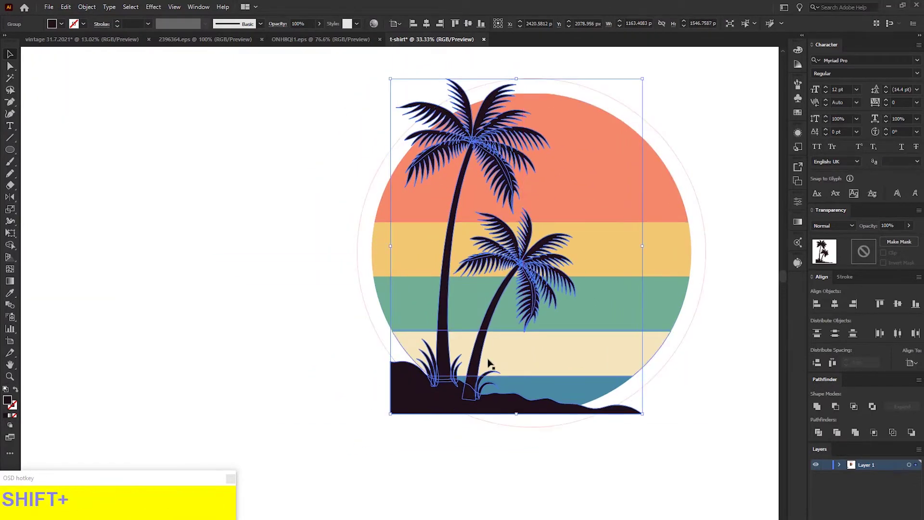
pyautogui.moveTo(482, 358); pyautogui.dragTo(470, 352)
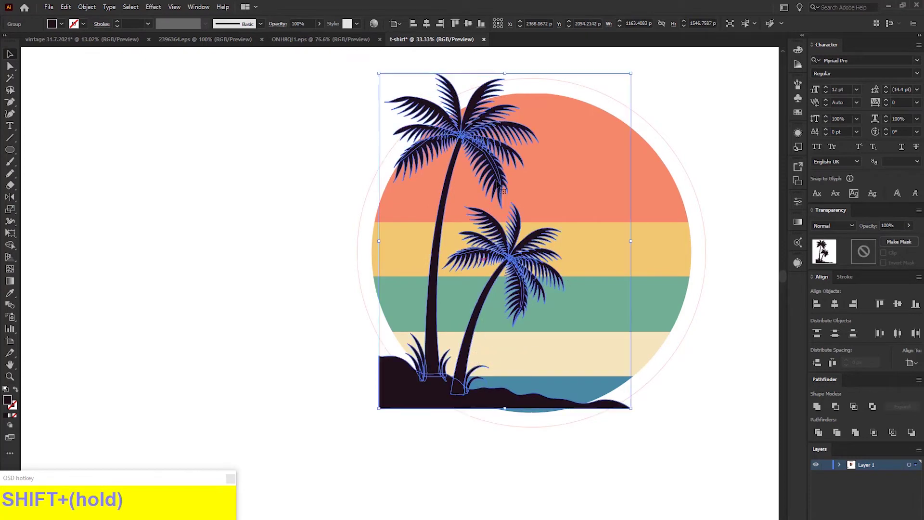
pyautogui.moveTo(504, 72); pyautogui.dragTo(503, 143)
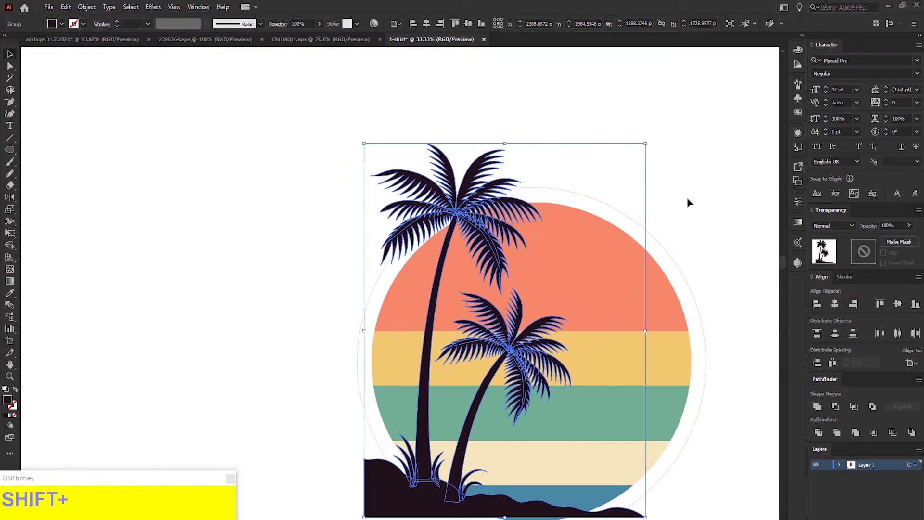
pyautogui.moveTo(686, 490); pyautogui.dragTo(658, 390)
pyautogui.click(657, 391)
# - Select the striped disc with the palms and remove the ground outside the disc with Shape Builder
pyautogui.click(513, 413)
pyautogui.click(590, 153)
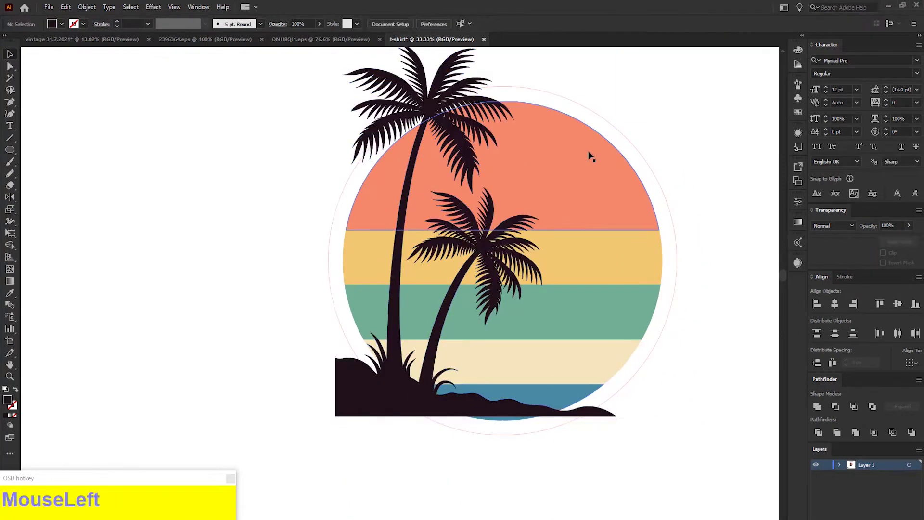
pyautogui.keyDown('shift'); pyautogui.click(440, 308); pyautogui.keyUp('shift')
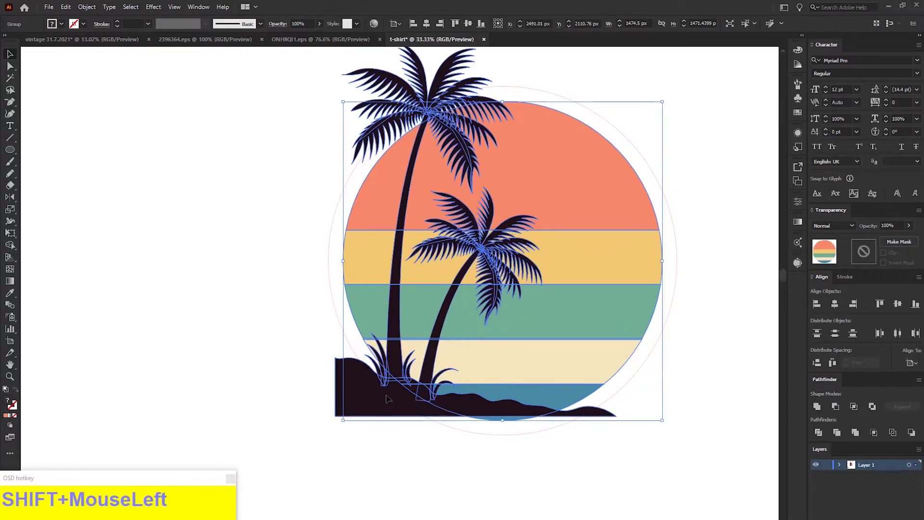
pyautogui.hotkey('shift', 'm')
pyautogui.keyDown('alt'); pyautogui.click(373, 383); pyautogui.keyUp('alt')
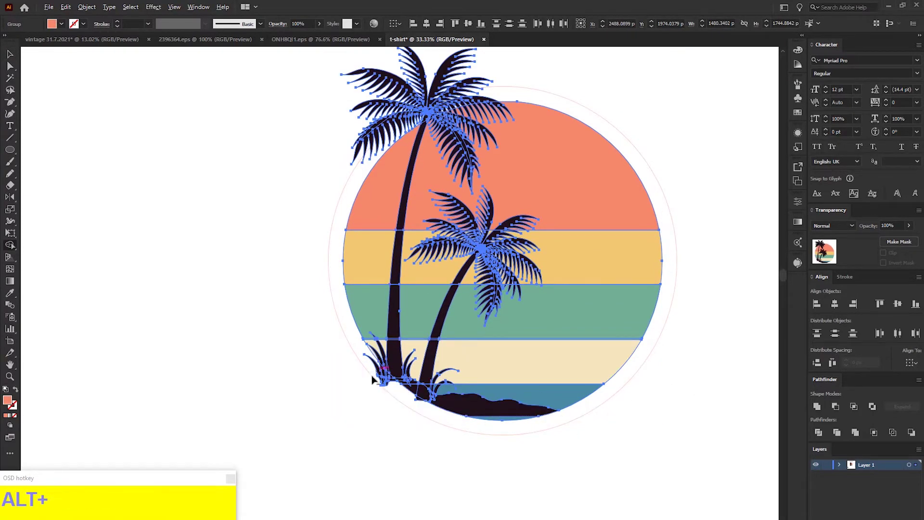
# - Remove the small leftover trunk and grass fragments sticking out past the disc's lower-left edge with Shape Builder
pyautogui.hotkey('ctrl', '+')
pyautogui.hotkey('ctrl', '+')
pyautogui.moveTo(157, 462); pyautogui.dragTo(457, 271)
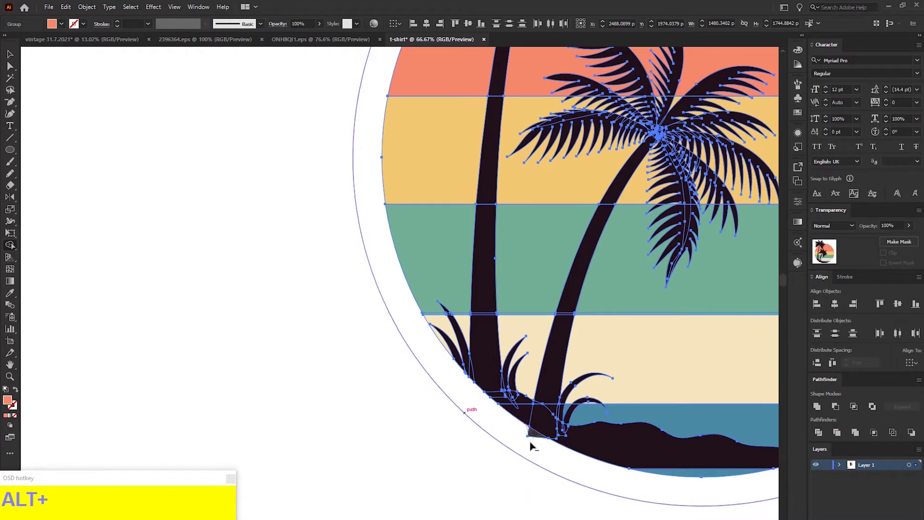
pyautogui.hotkey('ctrl', '-')
pyautogui.moveTo(500, 285); pyautogui.dragTo(529, 276)
pyautogui.hotkey('ctrl', '-')
pyautogui.press('v')
pyautogui.click(651, 268)
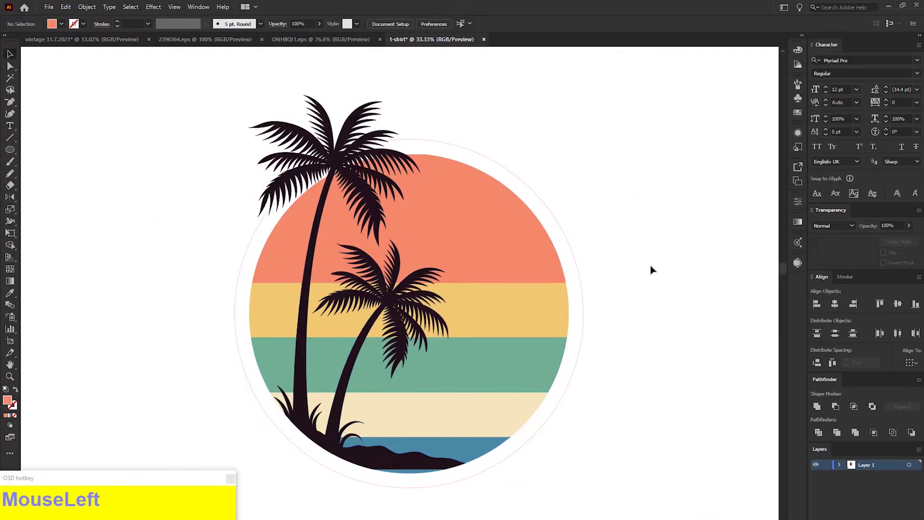
# - Cut "deep summer" out of the quote line above the artwork and undo the stray text area
pyautogui.moveTo(529, 464); pyautogui.dragTo(585, 401)
pyautogui.moveTo(477, 450); pyautogui.dragTo(469, 517)
pyautogui.scroll(5, 517, 278)
pyautogui.press('t')
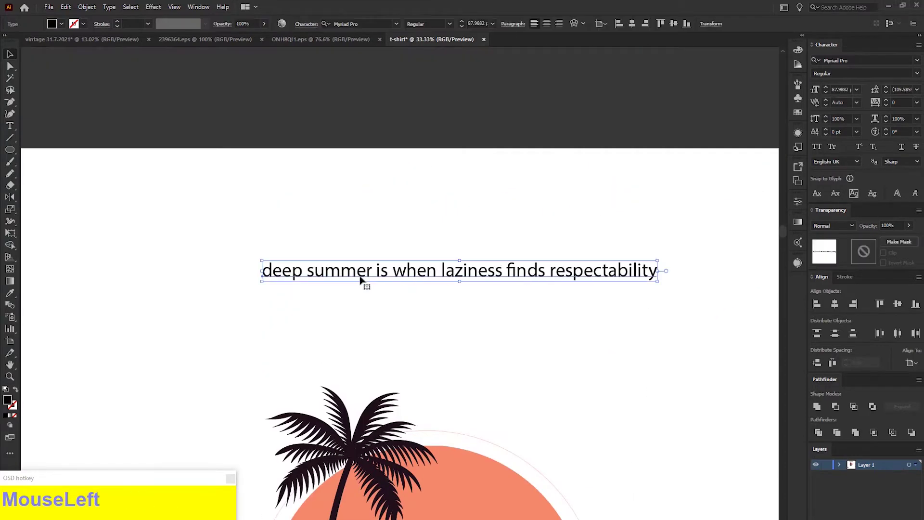
pyautogui.moveTo(372, 270); pyautogui.dragTo(322, 271)
pyautogui.press('BackSpace')
pyautogui.hotkey('ctrl', 'z')
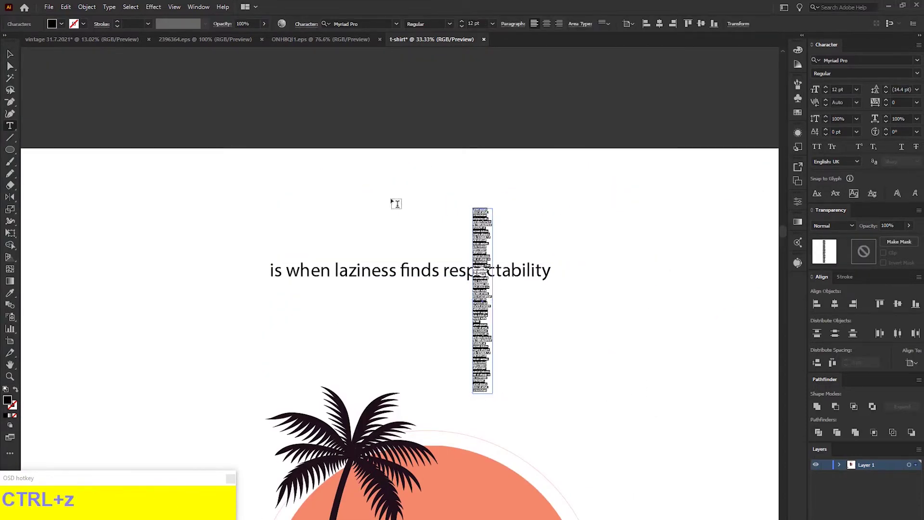
# - Paste "deep summer" as a separate text object, enlarge it to about 188 pt and move it above the disc's upper right
pyautogui.moveTo(627, 418); pyautogui.dragTo(630, 312)
pyautogui.click(640, 337)
pyautogui.moveTo(660, 420); pyautogui.dragTo(654, 319)
pyautogui.hotkey('ctrl', 'v')
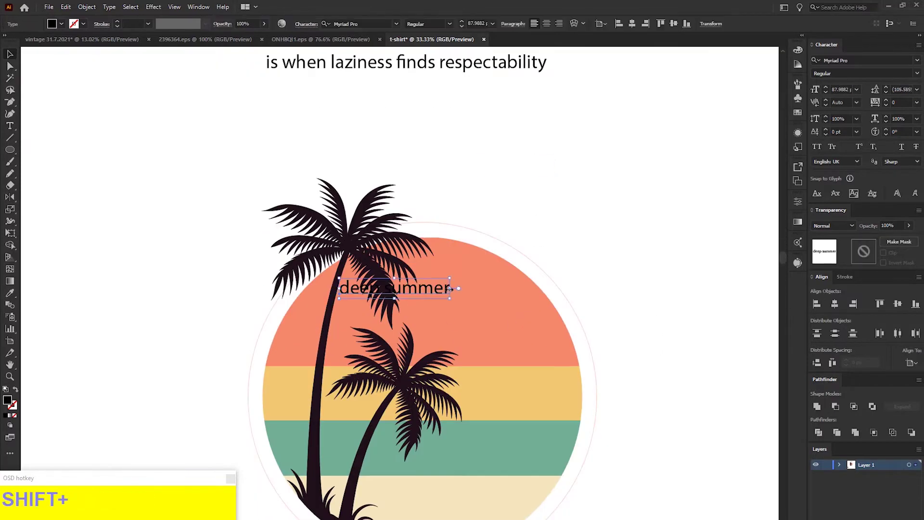
pyautogui.moveTo(454, 288); pyautogui.dragTo(579, 288)
pyautogui.moveTo(542, 288); pyautogui.dragTo(620, 192)
# - Place "deep summer" as path text along the outer circle, starting at its top, and set it in All Caps
pyautogui.hotkey('ctrl', 'x')
pyautogui.click(548, 279)
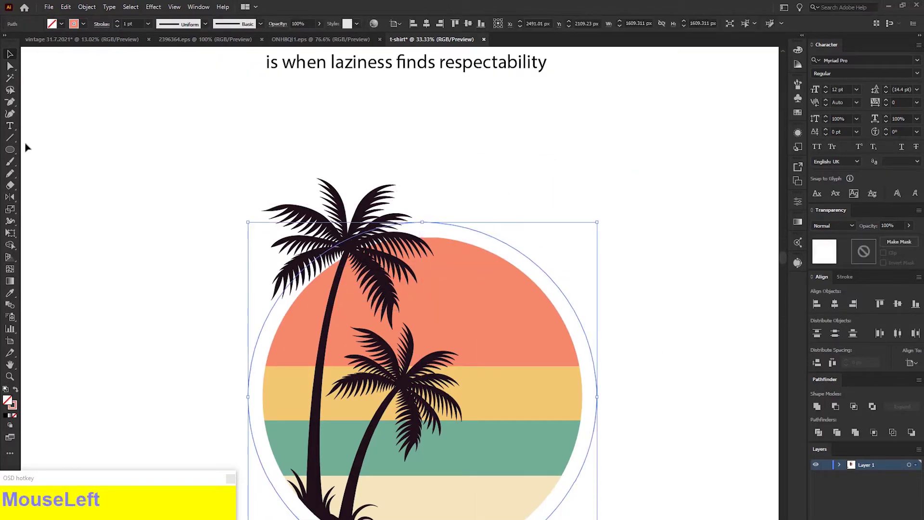
pyautogui.moveTo(9, 125); pyautogui.dragTo(63, 149)
pyautogui.click(438, 220)
pyautogui.hotkey('ctrl', 'v')
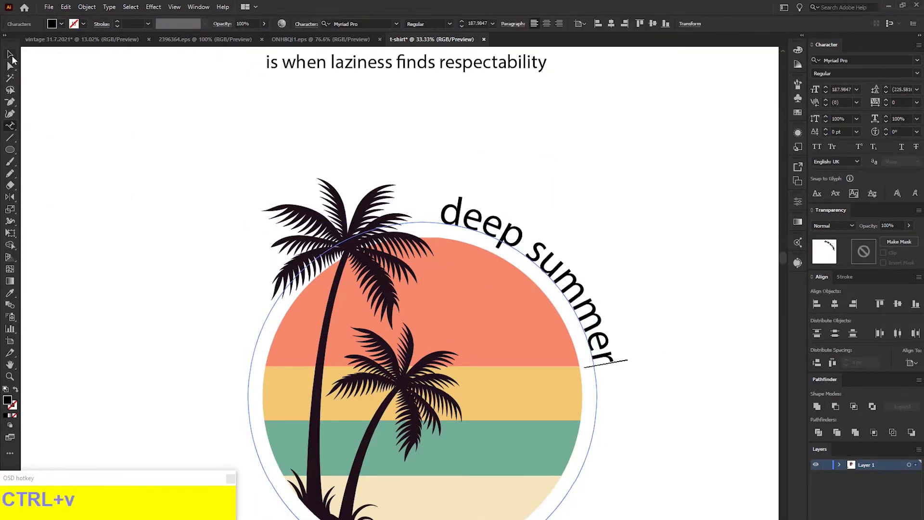
pyautogui.click(817, 147)
# - Try the fonts Kaushan Script, AWAKENNING Personal Use and Gallardo on the curved text
pyautogui.rightClick(560, 268)
pyautogui.moveTo(693, 322)
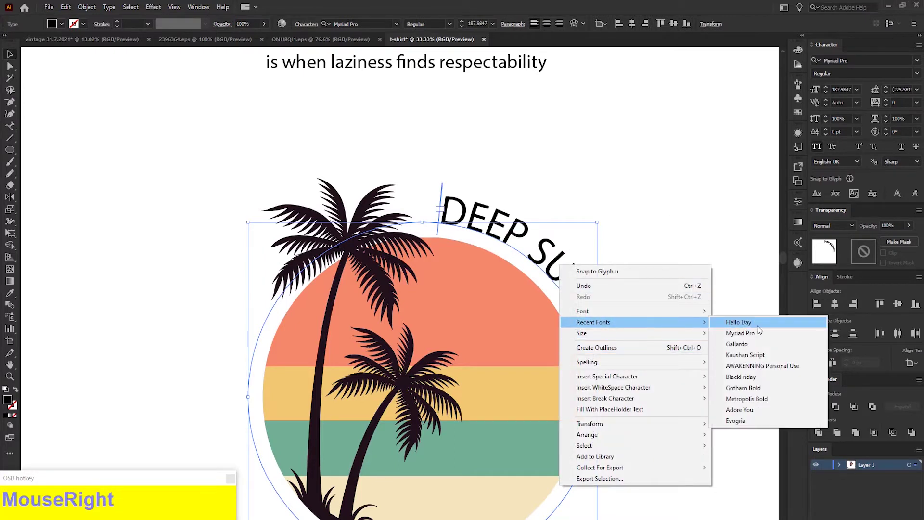
pyautogui.click(758, 356)
pyautogui.rightClick(613, 337)
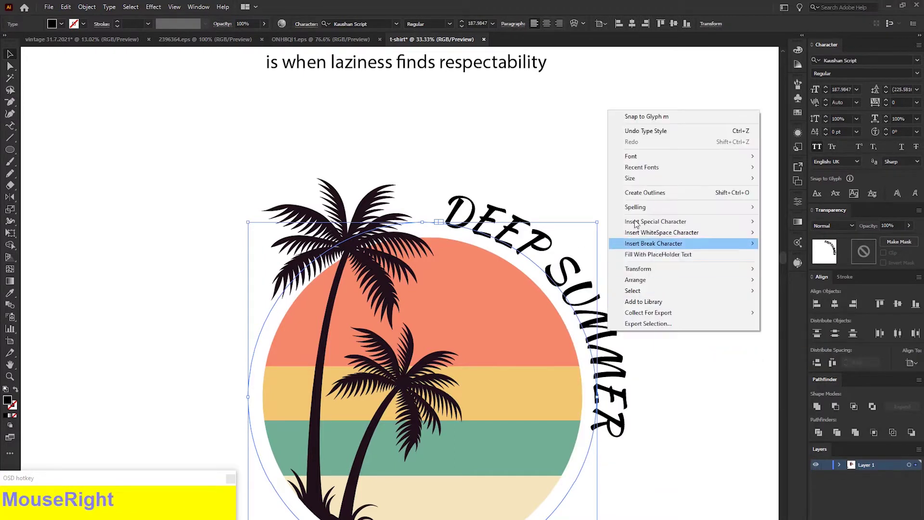
pyautogui.moveTo(652, 171)
pyautogui.click(801, 211)
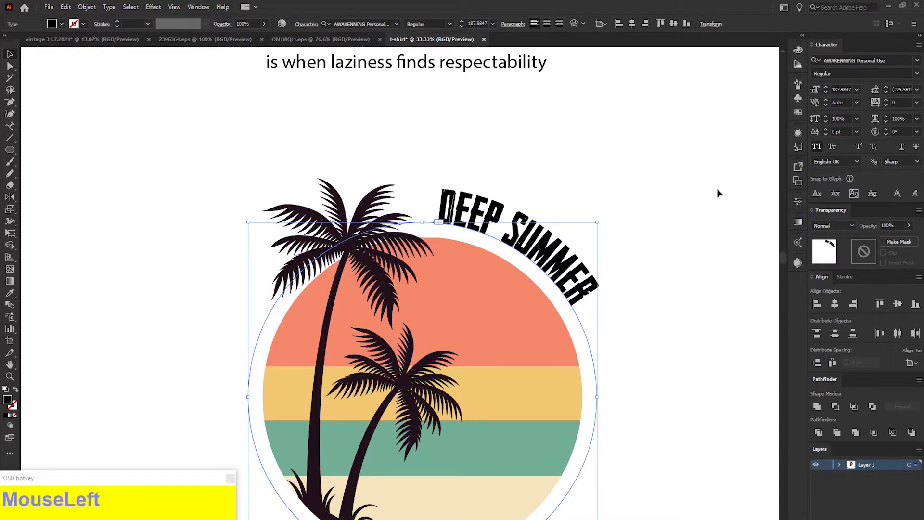
pyautogui.rightClick(555, 266)
pyautogui.moveTo(603, 322)
pyautogui.click(750, 366)
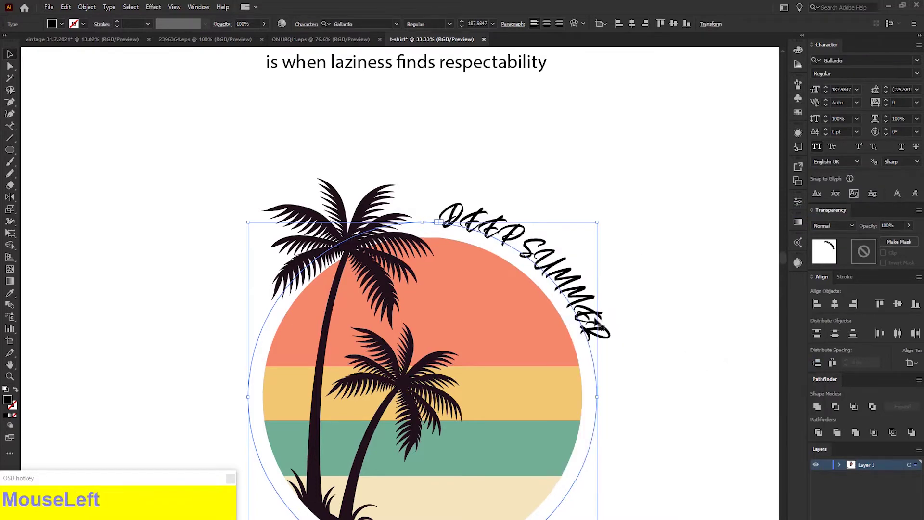
# - Set the curved text's font to Evogria and shrink its circle around the centre until the text size is about 175.8 pt
pyautogui.rightClick(595, 314)
pyautogui.moveTo(659, 370)
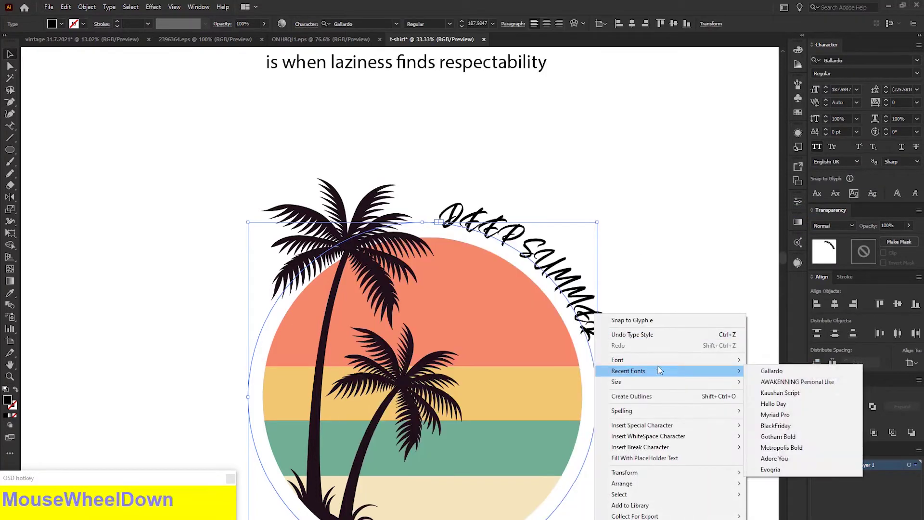
pyautogui.click(778, 437)
pyautogui.click(696, 368)
pyautogui.moveTo(596, 347); pyautogui.dragTo(588, 261)
pyautogui.click(621, 287)
pyautogui.click(636, 279)
pyautogui.click(621, 270)
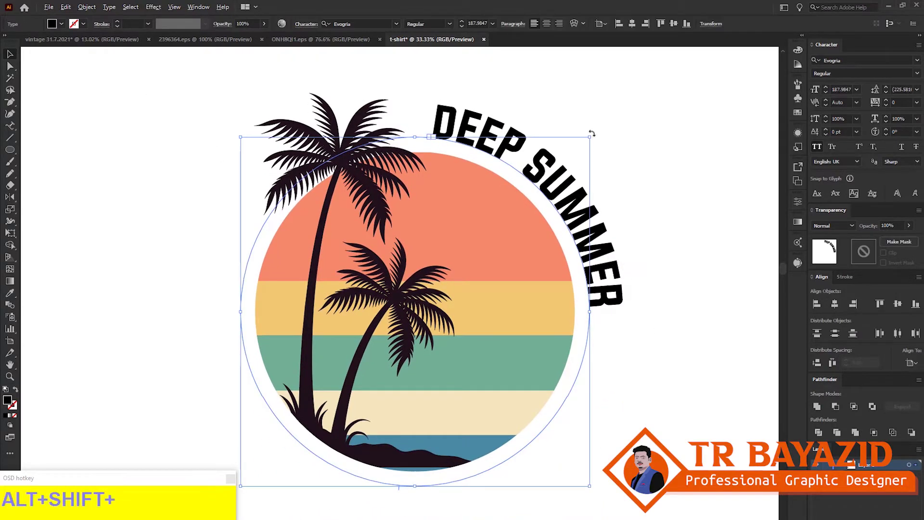
pyautogui.moveTo(591, 137); pyautogui.dragTo(578, 148)
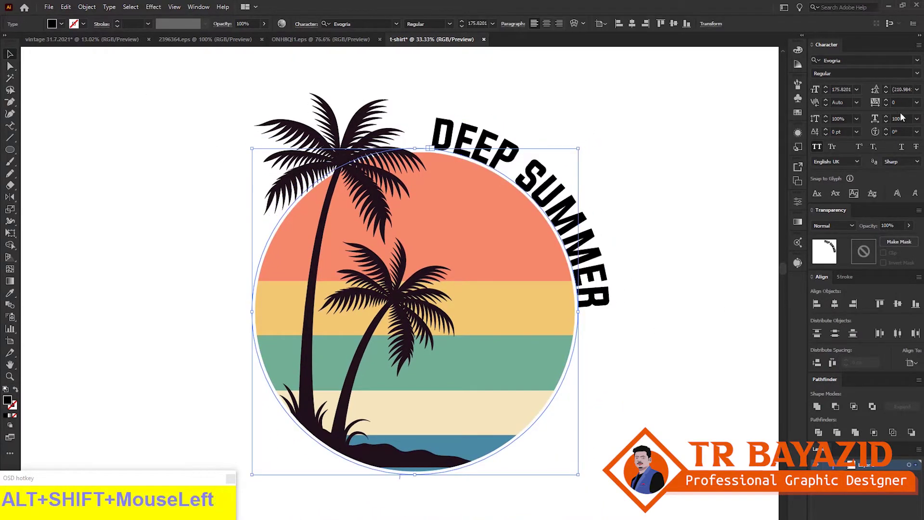
# - Set the curved "DEEP SUMMER" text's horizontal scale to 120% and vertical scale to 109%, and rotate it slightly counterclockwise around the disc
pyautogui.scroll(20, 901, 118)
pyautogui.moveTo(580, 146); pyautogui.dragTo(571, 134)
pyautogui.click(634, 141)
pyautogui.moveTo(638, 201); pyautogui.dragTo(654, 194)
pyautogui.click(599, 231)
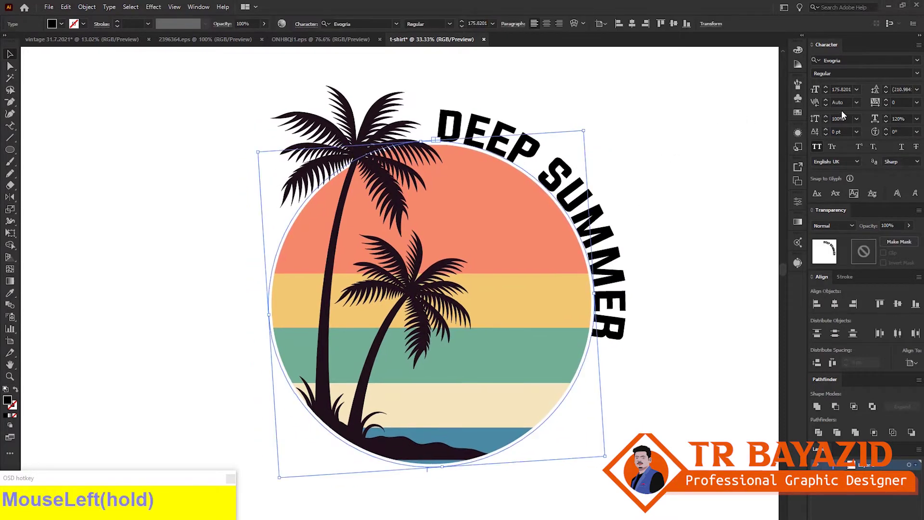
pyautogui.scroll(9, 841, 118)
pyautogui.click(701, 142)
# - Cut "is when" out of the quote line above the artwork and paste it as a separate, enlarged text object below the disc
pyautogui.moveTo(698, 132); pyautogui.dragTo(756, 310)
pyautogui.doubleClick(427, 151)
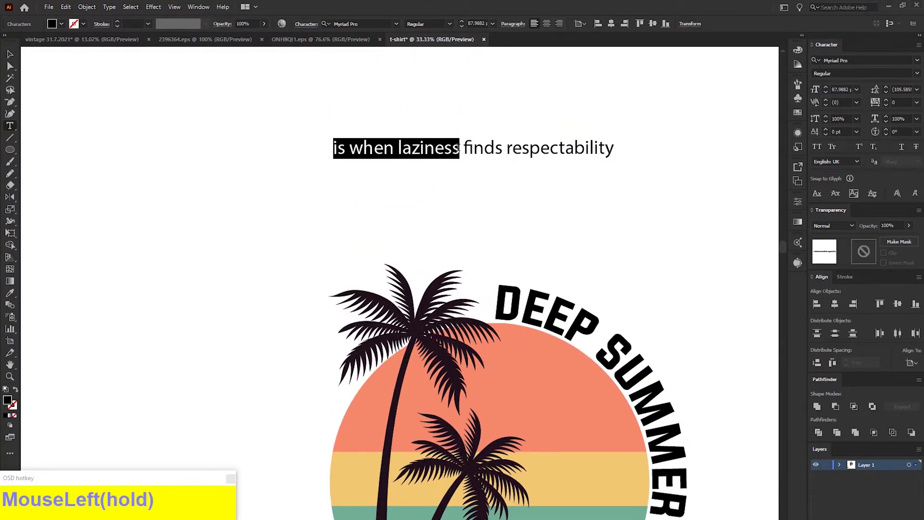
pyautogui.click(336, 148)
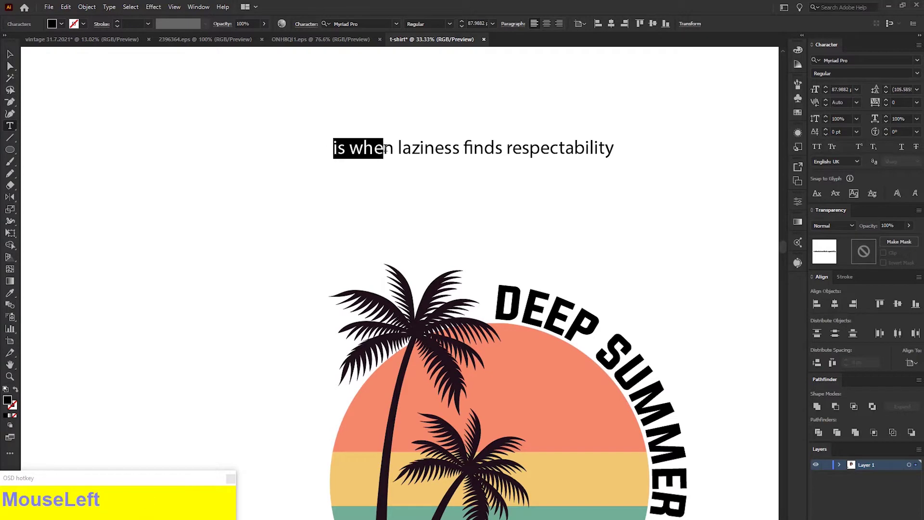
pyautogui.moveTo(385, 148); pyautogui.dragTo(393, 149)
pyautogui.hotkey('ctrl', 'x')
pyautogui.click(14, 54)
pyautogui.click(577, 222)
pyautogui.moveTo(576, 222); pyautogui.dragTo(542, 27)
pyautogui.moveTo(495, 261); pyautogui.dragTo(533, 250)
pyautogui.moveTo(426, 288); pyautogui.dragTo(587, 290)
pyautogui.moveTo(525, 271); pyautogui.dragTo(571, 449)
pyautogui.click(545, 329)
pyautogui.moveTo(664, 117); pyautogui.dragTo(643, 140)
pyautogui.hotkey('ctrl', 'z')
# - Select the disc, palms and curved "DEEP SUMMER" text together and scale them down slightly
pyautogui.click(276, 118)
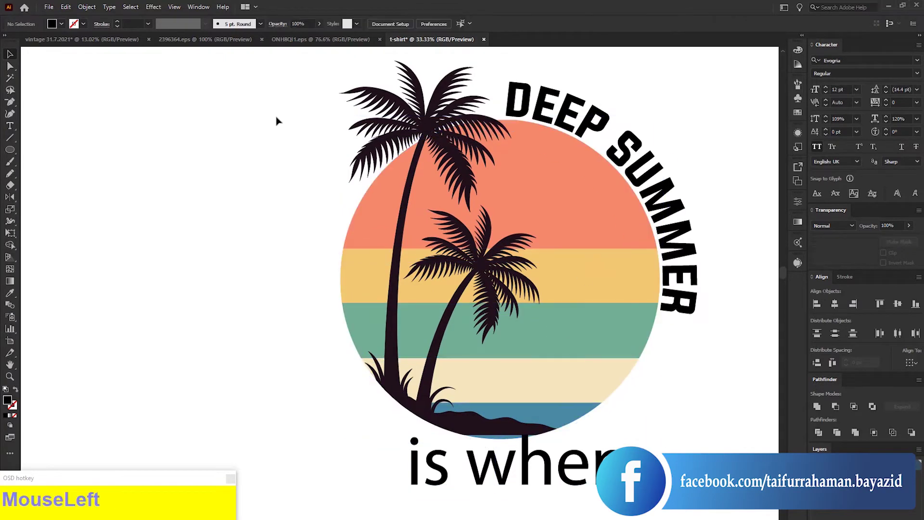
pyautogui.moveTo(276, 118); pyautogui.dragTo(597, 260)
pyautogui.keyDown('shift'); pyautogui.click(626, 264); pyautogui.keyUp('shift')
pyautogui.keyDown('shift'); pyautogui.click(667, 202); pyautogui.keyUp('shift')
pyautogui.moveTo(666, 101); pyautogui.dragTo(223, 259)
pyautogui.moveTo(664, 61); pyautogui.dragTo(636, 95)
pyautogui.moveTo(534, 322); pyautogui.dragTo(567, 299)
# - Change the text below the disc to "Is when" in Advectionz at about 398.6 pt and convert it to outlines
pyautogui.click(586, 451)
pyautogui.moveTo(529, 420); pyautogui.dragTo(550, 475)
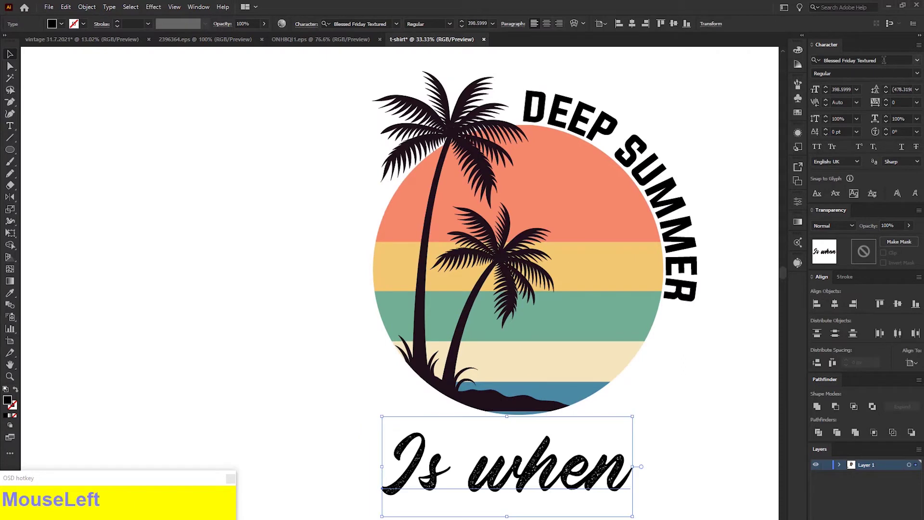
pyautogui.click(917, 60)
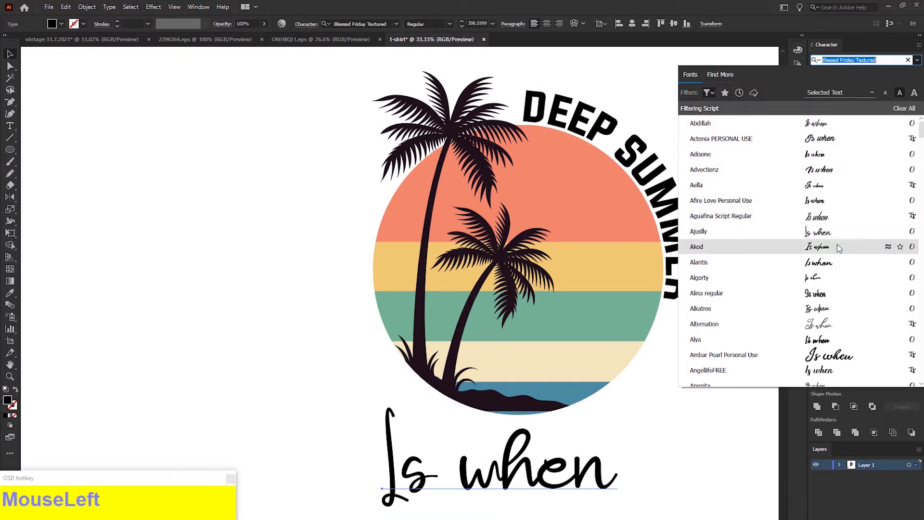
pyautogui.click(826, 169)
pyautogui.rightClick(597, 474)
pyautogui.click(620, 330)
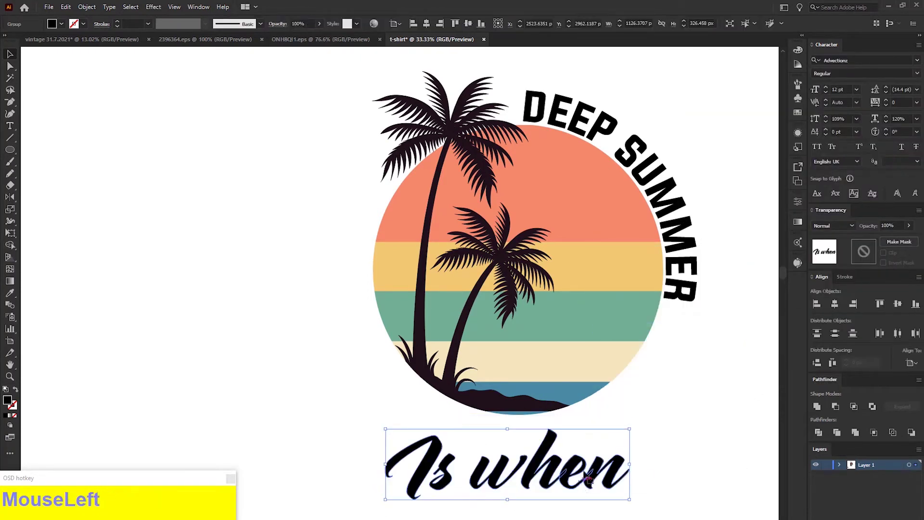
# - Move the "Is when" lettering over the disc's lower edge and scale it to about 1048 px wide
pyautogui.moveTo(590, 467); pyautogui.dragTo(550, 417)
pyautogui.moveTo(621, 401); pyautogui.dragTo(627, 401)
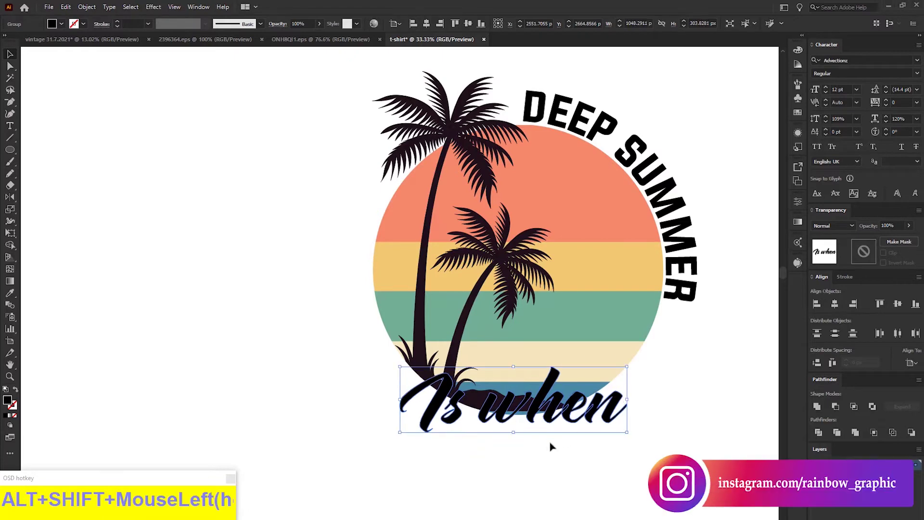
pyautogui.click(531, 455)
# - Cut "laziness" out of the quote line and paste it as separate text beneath "Is when", enlarged to about 220.7 pt
pyautogui.scroll(-1, 531, 454)
pyautogui.scroll(1, 531, 454)
pyautogui.moveTo(509, 64); pyautogui.dragTo(529, 211)
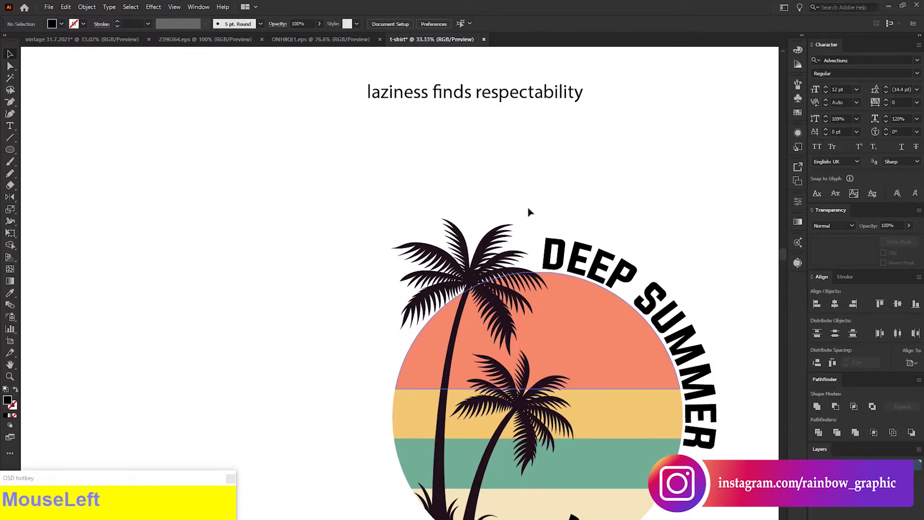
pyautogui.doubleClick(442, 91)
pyautogui.moveTo(425, 93); pyautogui.dragTo(367, 91)
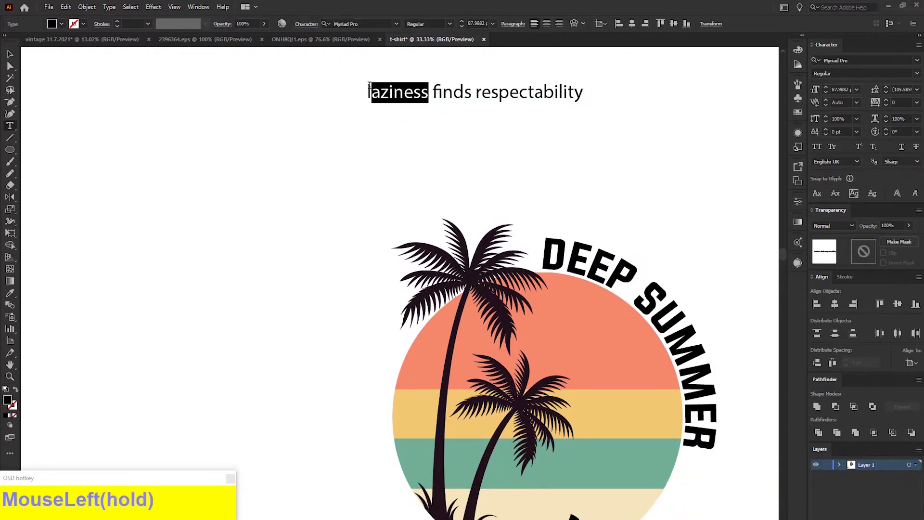
pyautogui.hotkey('ctrl', 'x')
pyautogui.scroll(-4, 439, 107)
pyautogui.click(10, 54)
pyautogui.click(237, 144)
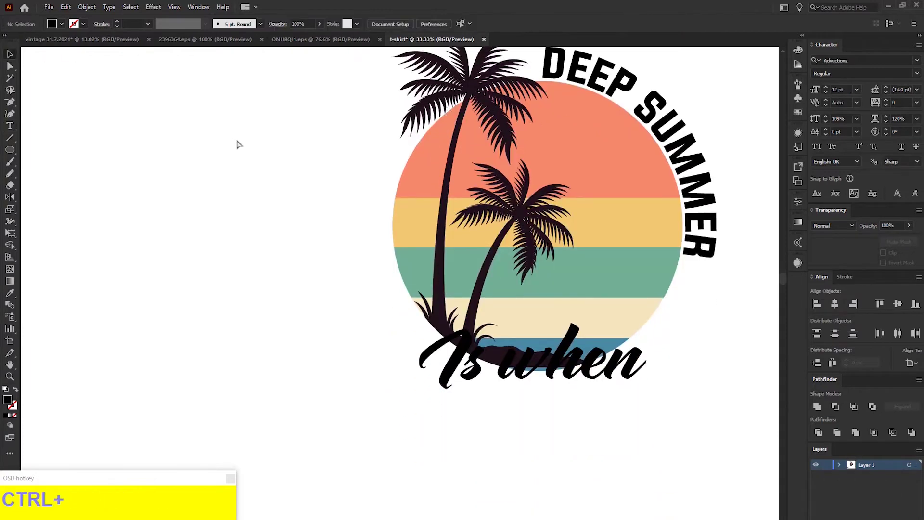
pyautogui.hotkey('ctrl', 'v')
pyautogui.moveTo(365, 288); pyautogui.dragTo(269, 287)
pyautogui.moveTo(381, 283); pyautogui.dragTo(604, 412)
pyautogui.scroll(3, 543, 257)
pyautogui.scroll(3, 548, 262)
pyautogui.click(349, 156)
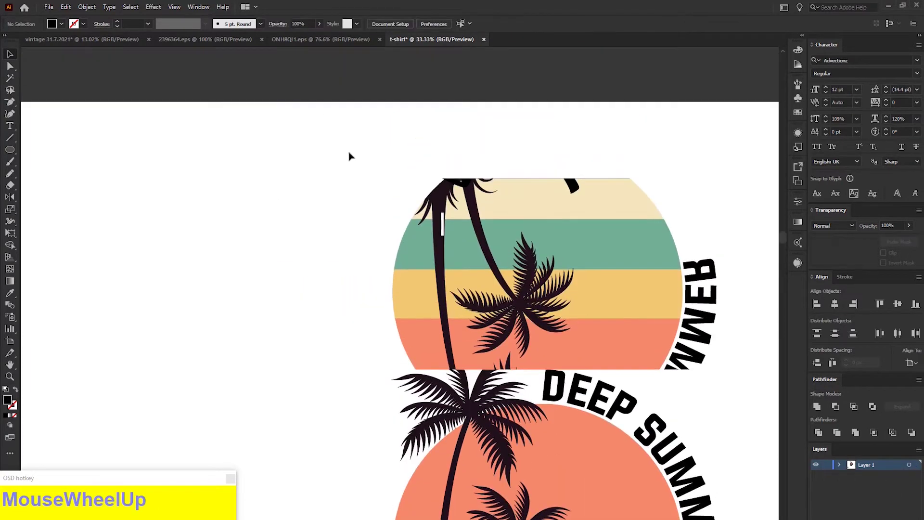
pyautogui.moveTo(481, 220); pyautogui.dragTo(368, 342)
pyautogui.moveTo(367, 342); pyautogui.dragTo(372, 193)
pyautogui.moveTo(372, 193); pyautogui.dragTo(370, 237)
pyautogui.hotkey('ctrl', 'z')
pyautogui.hotkey('ctrl', 'z')
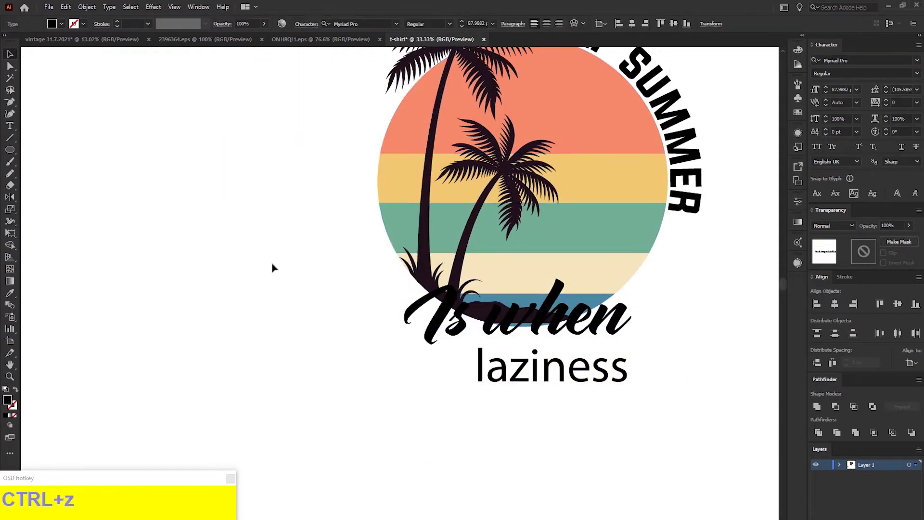
# - Move the remaining "finds respectability" text below "laziness" and delete the space in front of "finds"
pyautogui.moveTo(272, 266); pyautogui.dragTo(306, 482)
pyautogui.moveTo(339, 204); pyautogui.dragTo(340, 424)
pyautogui.moveTo(319, 454); pyautogui.dragTo(280, 299)
pyautogui.moveTo(278, 262); pyautogui.dragTo(526, 467)
pyautogui.doubleClick(483, 464)
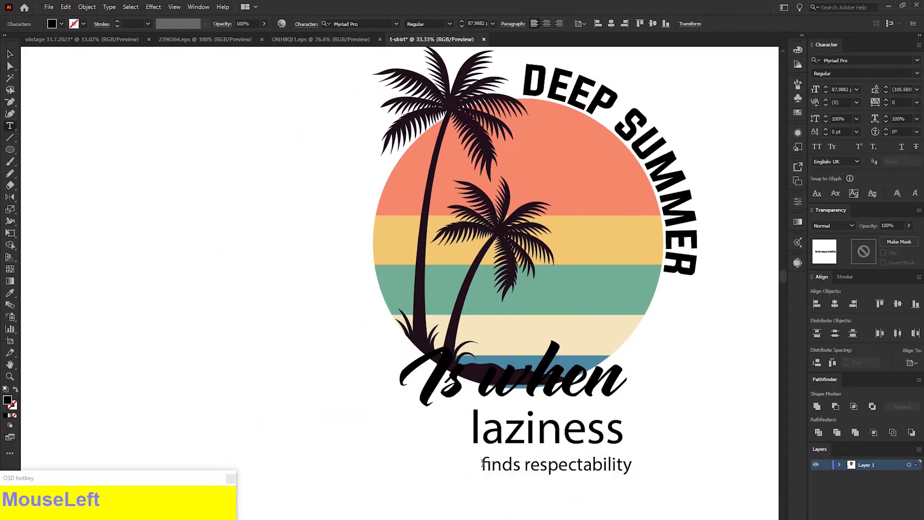
pyautogui.press('BackSpace')
pyautogui.click(10, 54)
pyautogui.moveTo(585, 465); pyautogui.dragTo(564, 501)
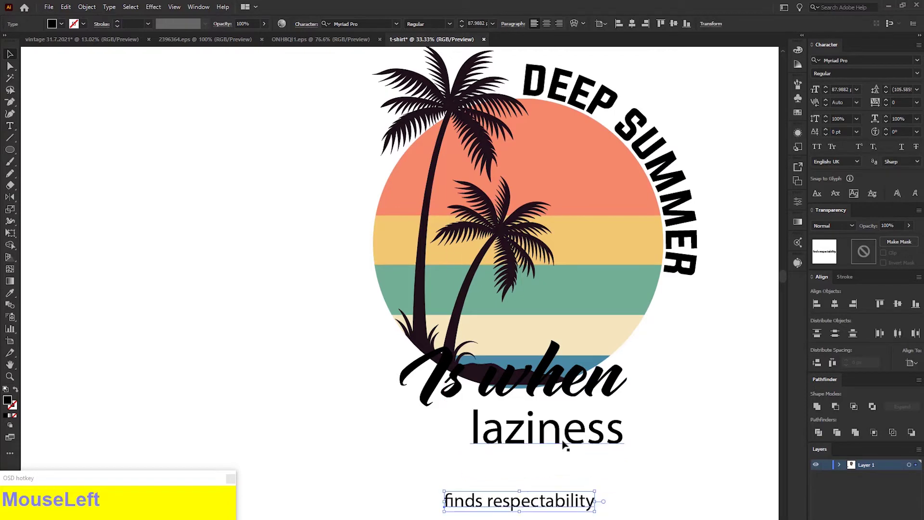
# - Set "laziness" in All Caps, clear the Script font filter and give the word the Source Code Variable font
pyautogui.click(816, 147)
pyautogui.click(917, 60)
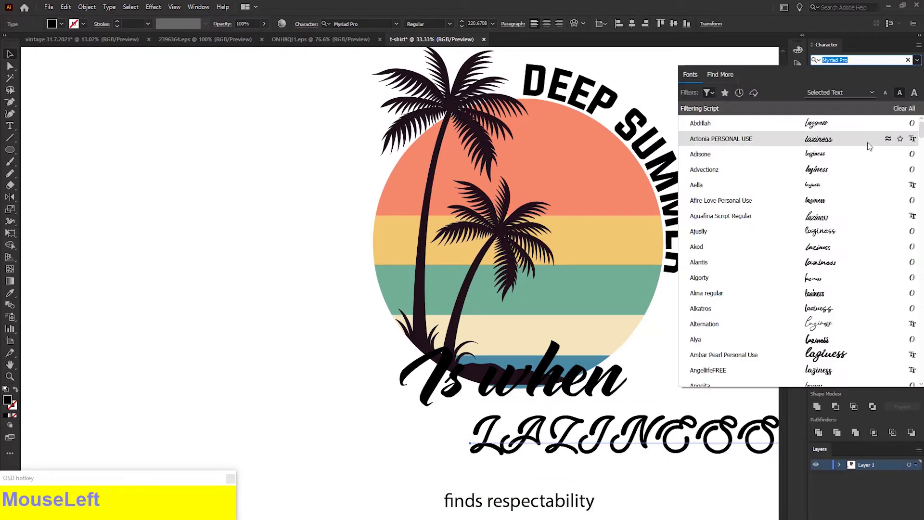
pyautogui.scroll(-2, 826, 316)
pyautogui.scroll(-10, 826, 316)
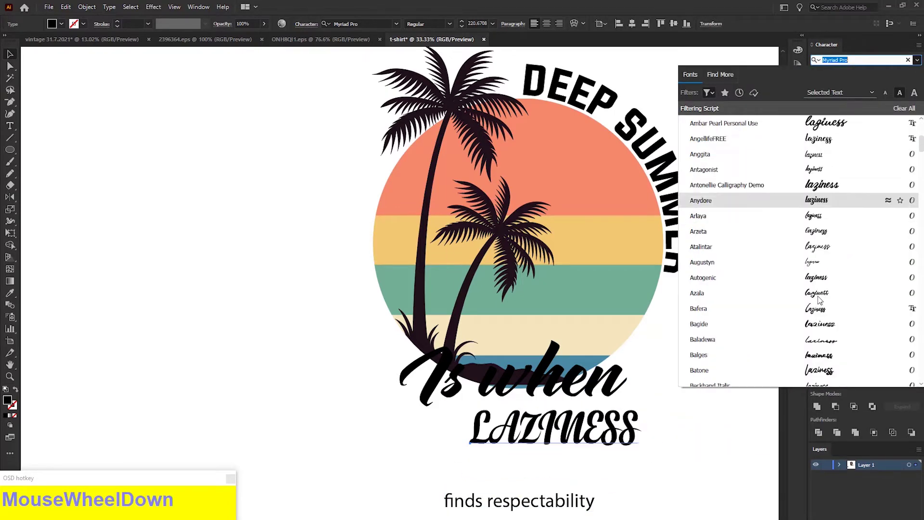
pyautogui.click(705, 94)
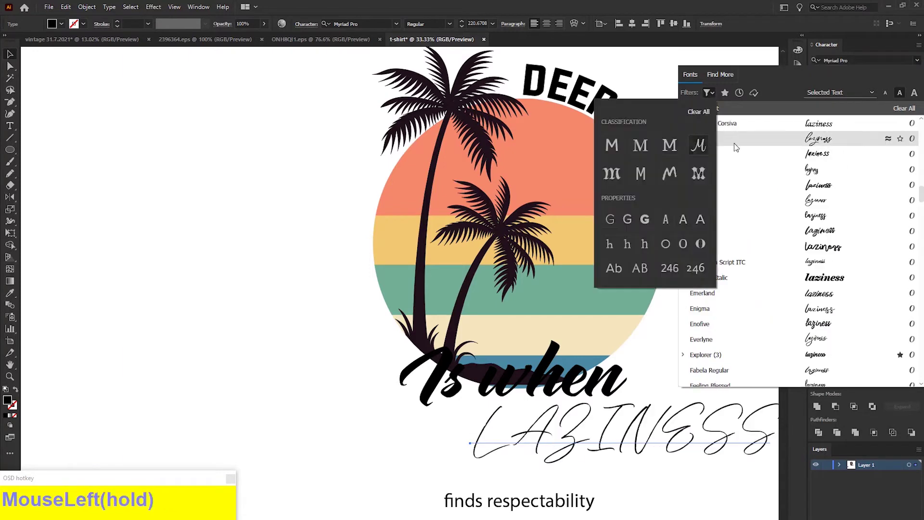
pyautogui.click(904, 108)
pyautogui.click(831, 158)
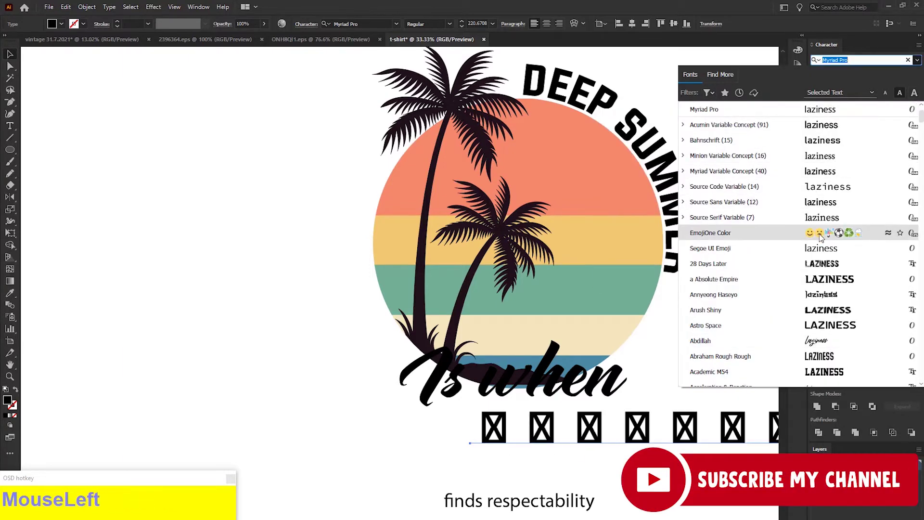
pyautogui.click(826, 186)
# - Scale "LAZINESS" down to about 422 px wide and convert it to outlines
pyautogui.hotkey('ctrl', 'shift', 'o')
pyautogui.hotkey('ctrl', 'z')
pyautogui.moveTo(711, 426); pyautogui.dragTo(584, 435)
pyautogui.hotkey('ctrl', 'shift', 'o')
pyautogui.scroll(-2, 592, 450)
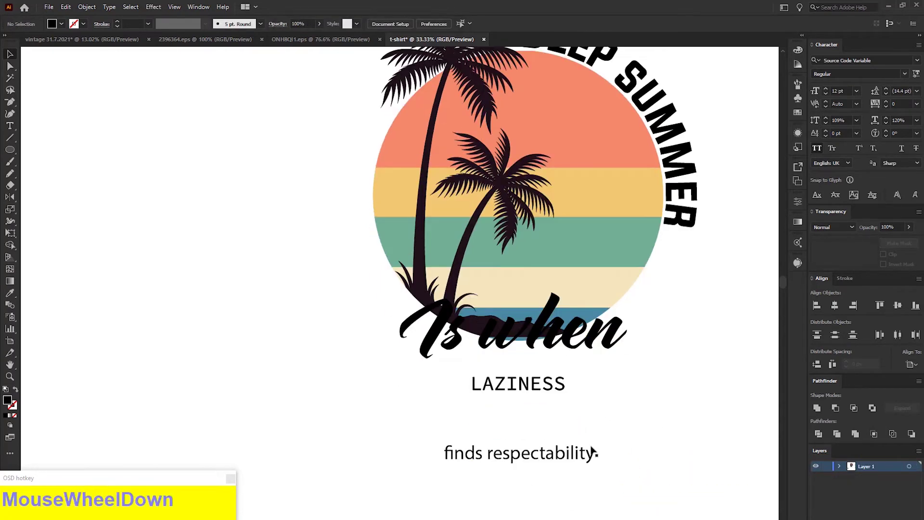
# - Set the font of "finds respectability" to Kaushan Script and convert the text to outlines
pyautogui.click(583, 452)
pyautogui.click(917, 61)
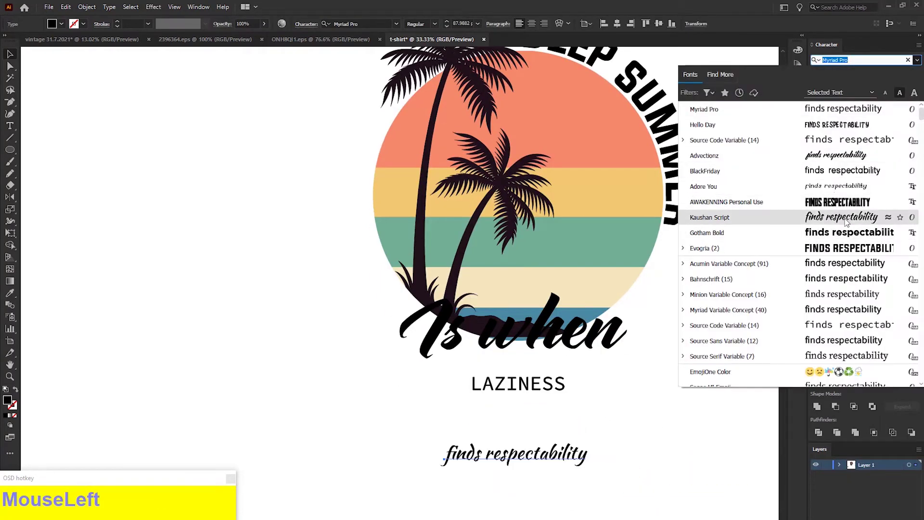
pyautogui.click(846, 222)
pyautogui.hotkey('ctrl', 'shift', 'o')
# - Move the "finds respectability" lettering up so it sits closely beneath "LAZINESS"
pyautogui.hotkey('ctrl', '+')
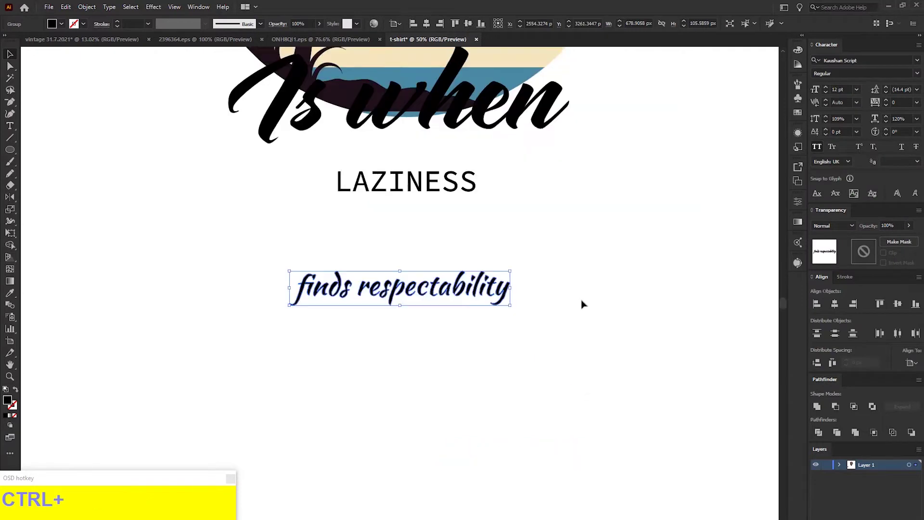
pyautogui.scroll(3, 581, 303)
pyautogui.press('Tab')
pyautogui.doubleClick(650, 346)
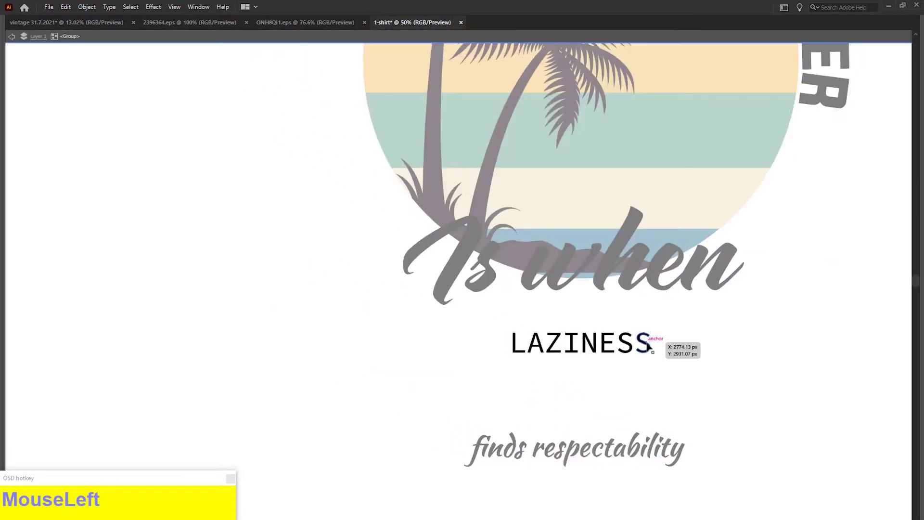
pyautogui.click(704, 42)
pyautogui.moveTo(679, 446); pyautogui.dragTo(695, 386)
# - Offset the "Is when" lettering outward and unite the result into one outline shape about 1078 px wide
pyautogui.click(694, 276)
pyautogui.hotkey('ctrl', 'shift', 'f')
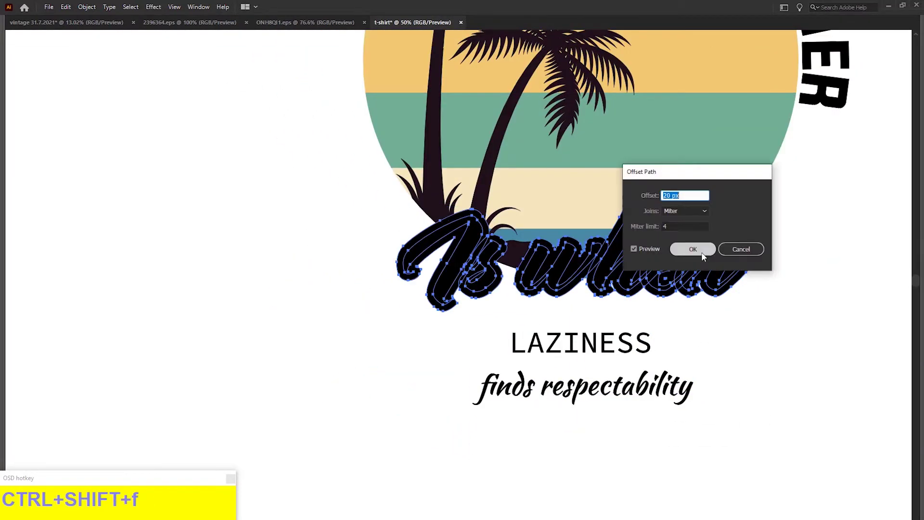
pyautogui.scroll(1, 691, 195)
pyautogui.scroll(-1, 691, 195)
pyautogui.click(693, 249)
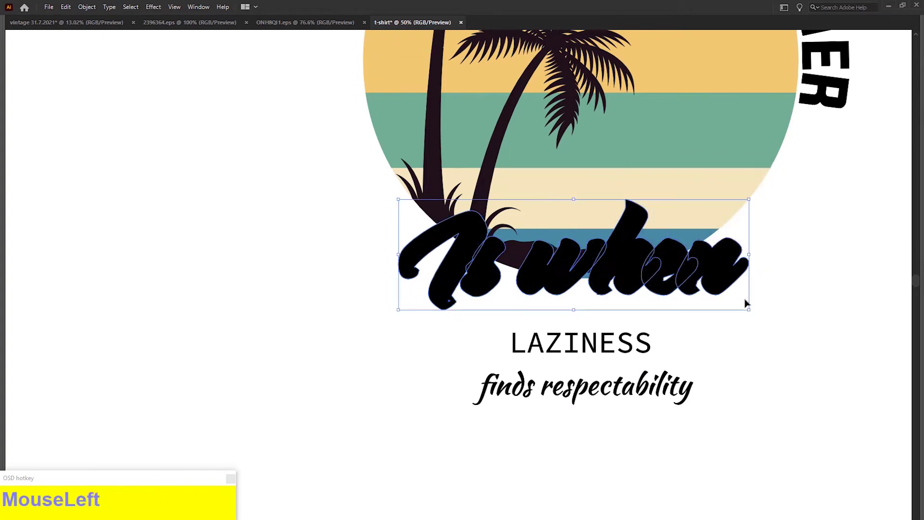
pyautogui.press('Tab')
pyautogui.hotkey('ctrl', 'z')
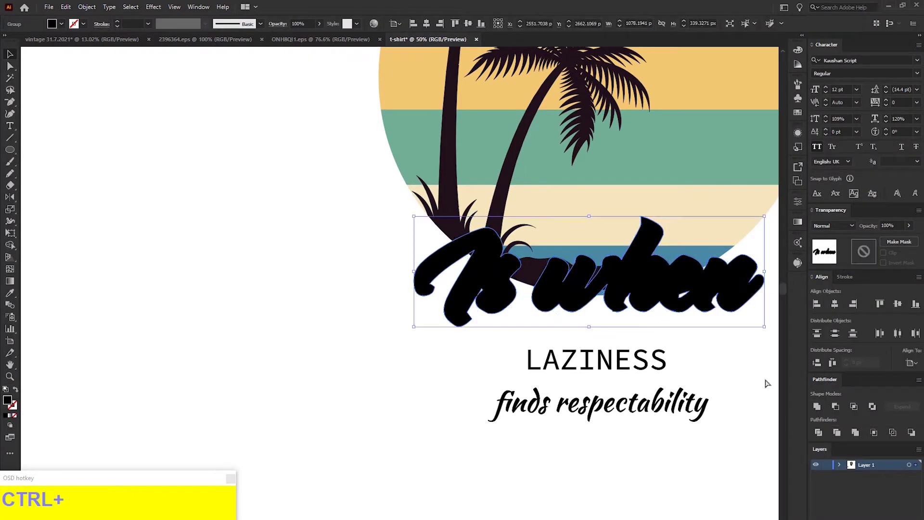
# - Group the disc and palms, give them an opacity mask with Clip off, and move the offset outline into it in place, filled black
pyautogui.hotkey('ctrl', 'x')
pyautogui.click(716, 200)
pyautogui.keyDown('shift'); pyautogui.click(514, 143); pyautogui.keyUp('shift')
pyautogui.hotkey('ctrl', 'g')
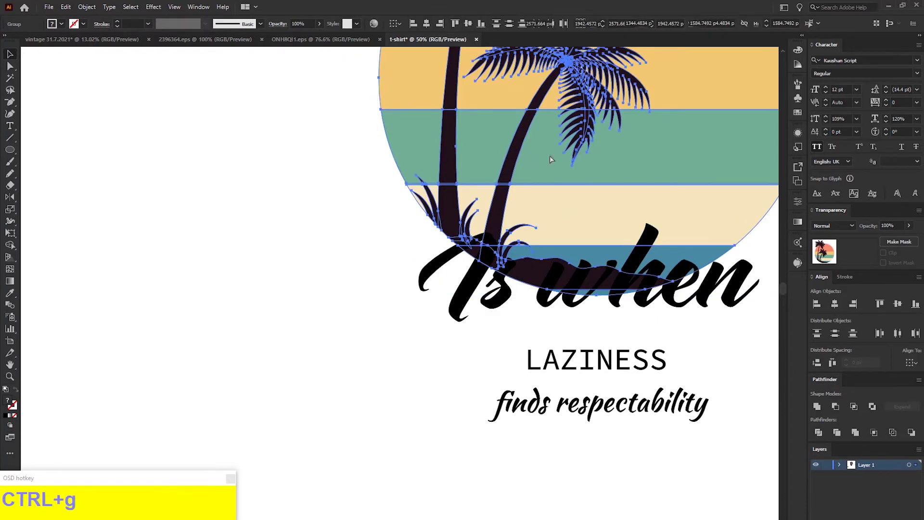
pyautogui.doubleClick(863, 252)
pyautogui.click(883, 253)
pyautogui.hotkey('ctrl', 'f')
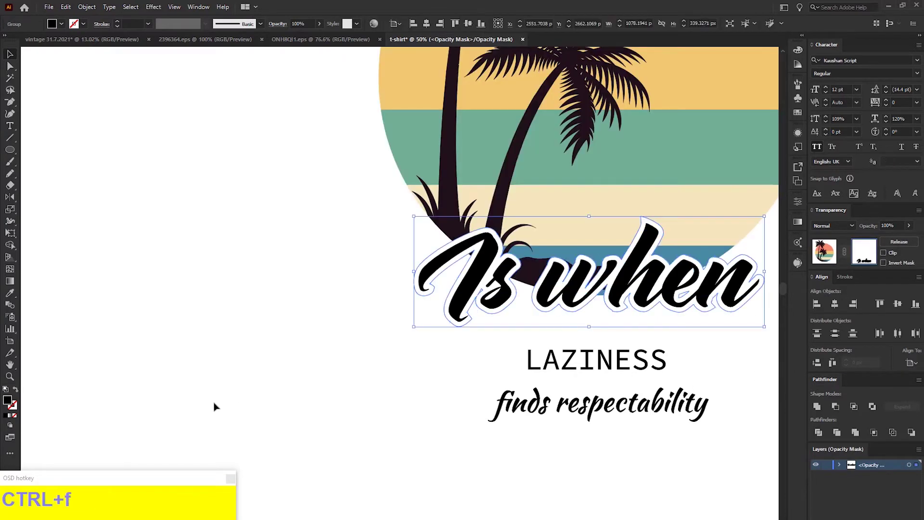
pyautogui.doubleClick(8, 400)
pyautogui.click(816, 324)
pyautogui.click(433, 384)
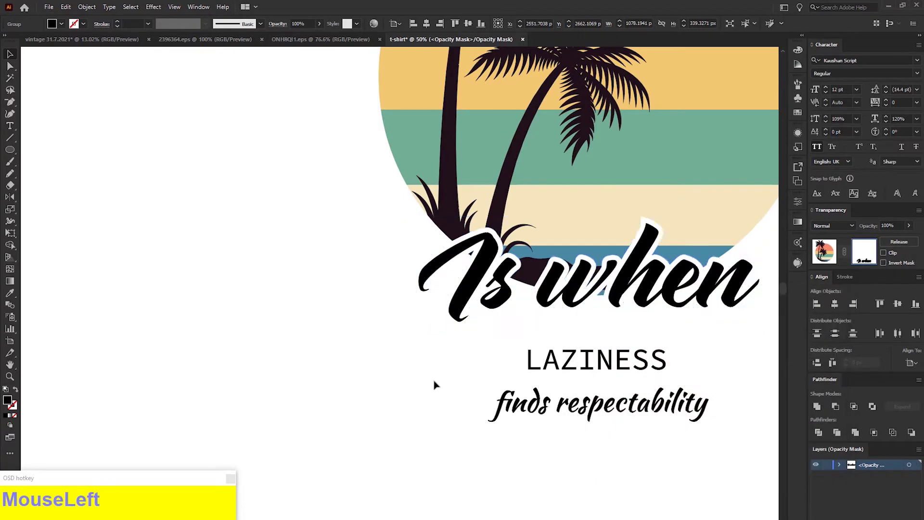
# - Draw black freehand shapes in the mask over the gaps inside the "I" and between "w" and "h", and return to the artwork
pyautogui.hotkey('ctrl', '+')
pyautogui.hotkey('ctrl', '+')
pyautogui.moveTo(596, 326); pyautogui.dragTo(391, 371)
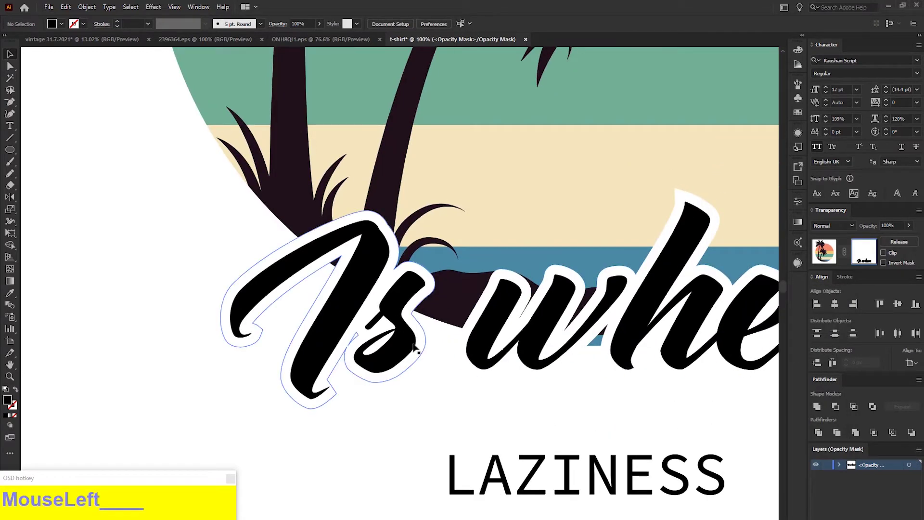
pyautogui.click(372, 256)
pyautogui.press('v')
pyautogui.hscroll(3, 575, 336)
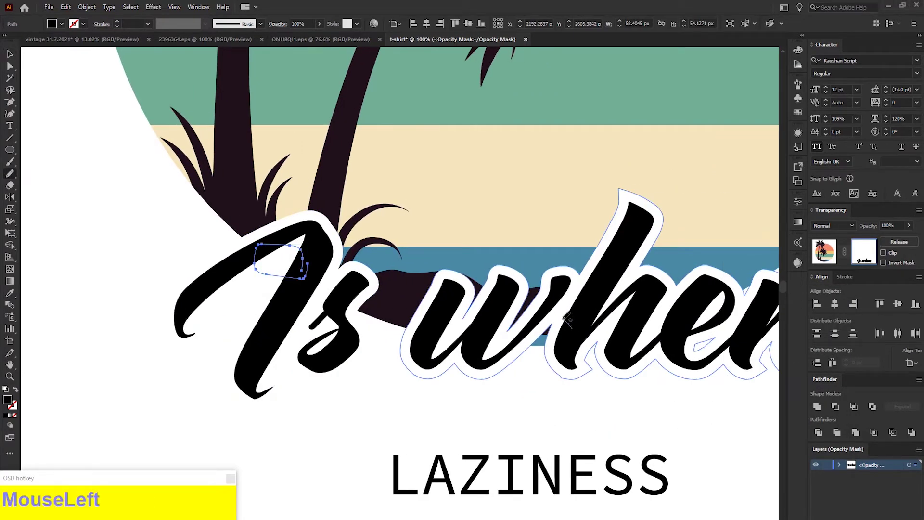
pyautogui.click(576, 316)
pyautogui.moveTo(581, 317); pyautogui.dragTo(638, 350)
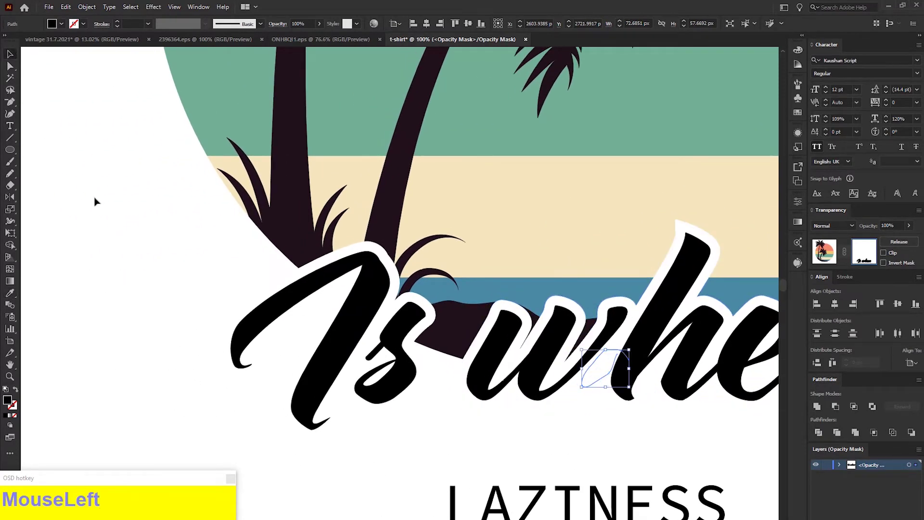
pyautogui.click(831, 256)
# - Isolate the "LAZINESS" lettering, move its last S far to the right, and add vertical ruler guides for both ends of the word
pyautogui.moveTo(596, 413); pyautogui.dragTo(547, 326)
pyautogui.doubleClick(550, 377)
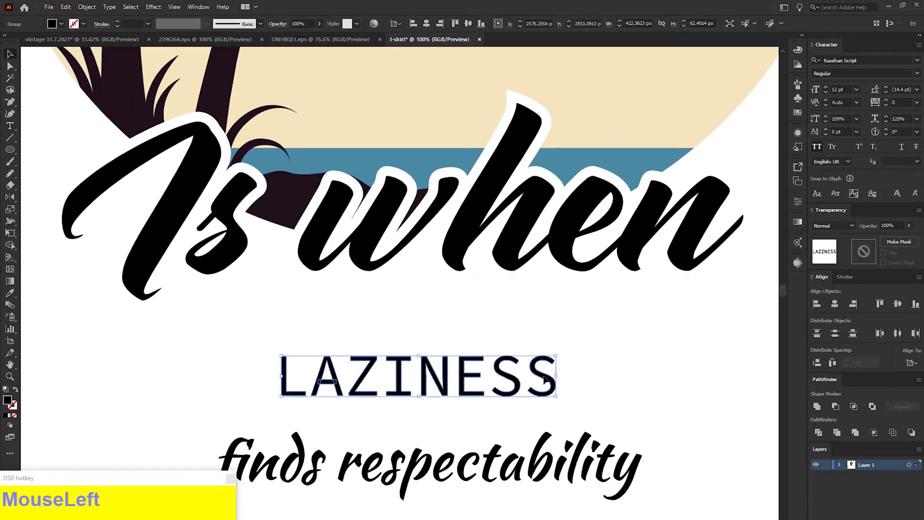
pyautogui.moveTo(716, 373); pyautogui.dragTo(719, 374)
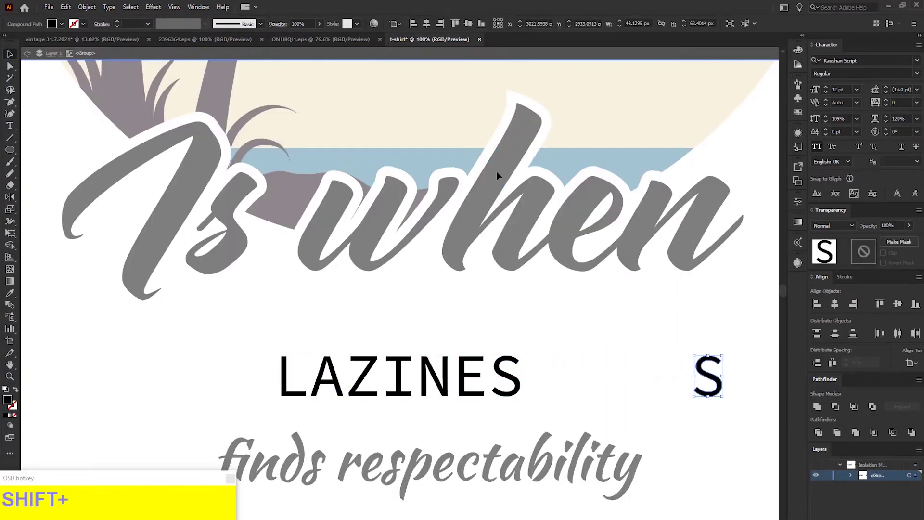
pyautogui.hotkey('ctrl', 'r')
pyautogui.moveTo(558, 51); pyautogui.dragTo(690, 305)
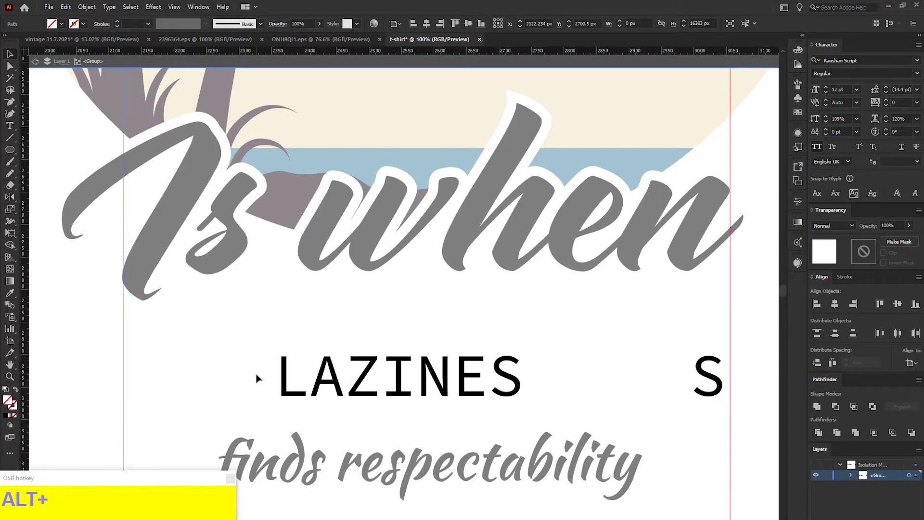
# - Move the "L" and last "S" of "LAZINESS" against the two vertical guides and distribute the horizontal spacing of all its letters evenly
pyautogui.moveTo(122, 336); pyautogui.dragTo(122, 336)
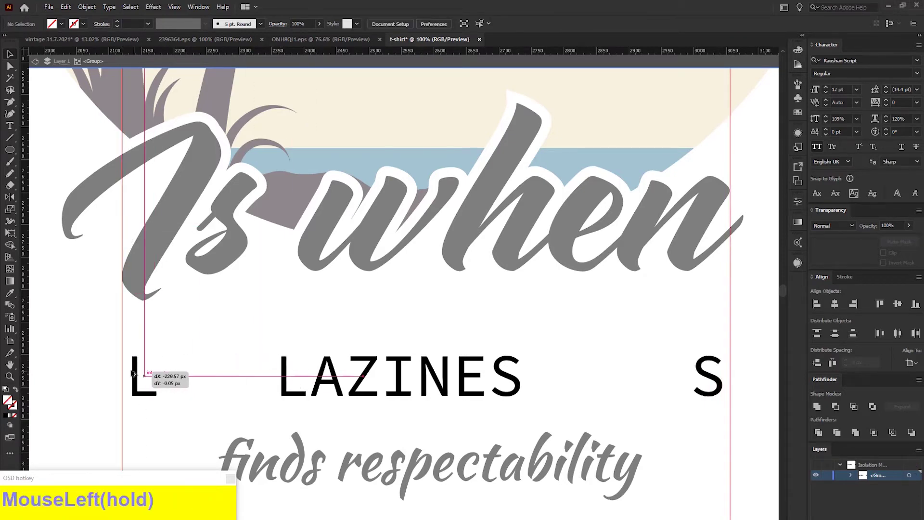
pyautogui.moveTo(135, 375); pyautogui.dragTo(134, 376)
pyautogui.moveTo(717, 383); pyautogui.dragTo(725, 381)
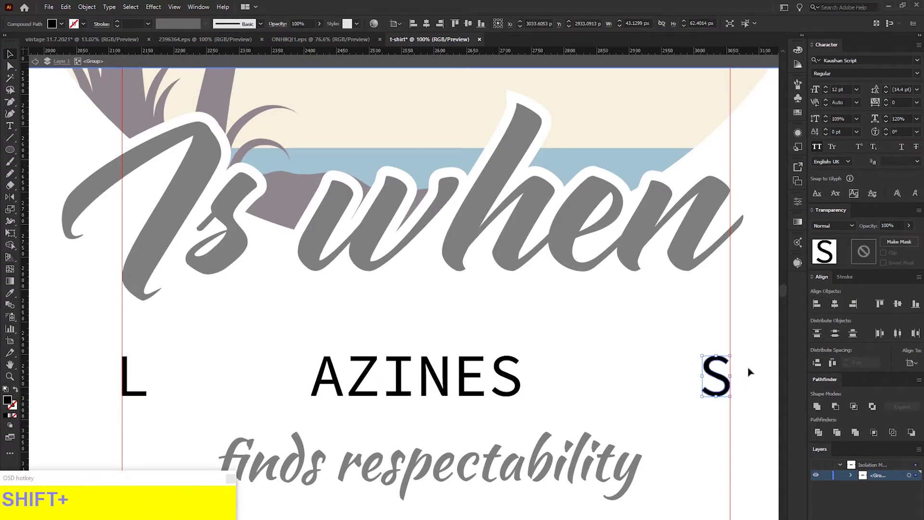
pyautogui.keyDown('shift'); pyautogui.click(124, 392); pyautogui.keyUp('shift')
pyautogui.click(832, 363)
# - Move the spaced "LAZINESS" lettering up close under "Is when" and shrink it proportionally to about 857 px wide
pyautogui.press('Up')
pyautogui.press('Up')
pyautogui.press('Up')
pyautogui.press('Up')
pyautogui.press('Up')
pyautogui.press('Up')
pyautogui.press('Up')
pyautogui.press('Up')
pyautogui.press('Up')
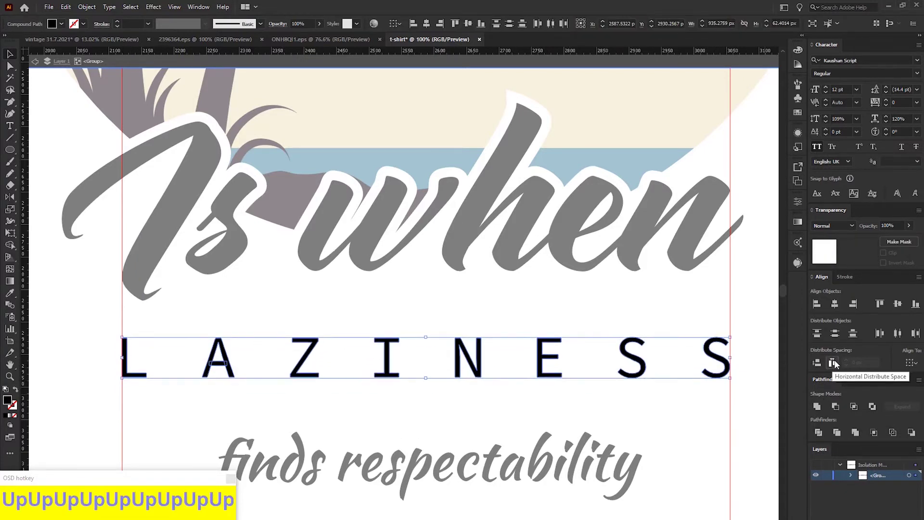
pyautogui.keyDown('shift'); pyautogui.moveTo(124, 332); pyautogui.dragTo(159, 331); pyautogui.keyUp('shift')
pyautogui.moveTo(256, 325)
pyautogui.mouseDown()
pyautogui.moveTo(255, 297)
pyautogui.moveTo(255, 315)
pyautogui.mouseUp()
pyautogui.keyDown('shift'); pyautogui.moveTo(159, 314); pyautogui.dragTo(171, 313); pyautogui.keyUp('shift')
pyautogui.press('Up')
pyautogui.press('Up')
pyautogui.click(243, 347)
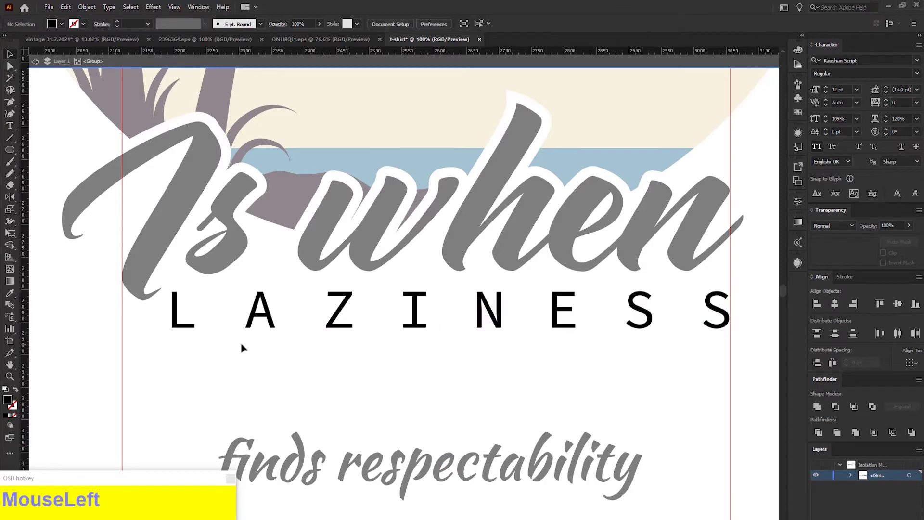
# - Enlarge "LAZINESS" proportionally to span both vertical guides and nudge it down just below the tail of the "I"
pyautogui.moveTo(509, 331); pyautogui.dragTo(714, 327)
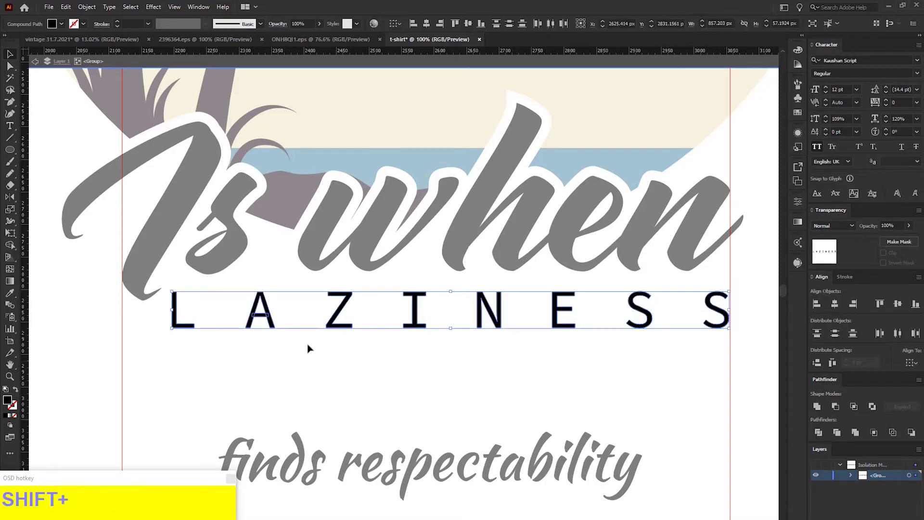
pyautogui.keyDown('shift'); pyautogui.moveTo(171, 309); pyautogui.dragTo(122, 309); pyautogui.keyUp('shift')
pyautogui.click(175, 360)
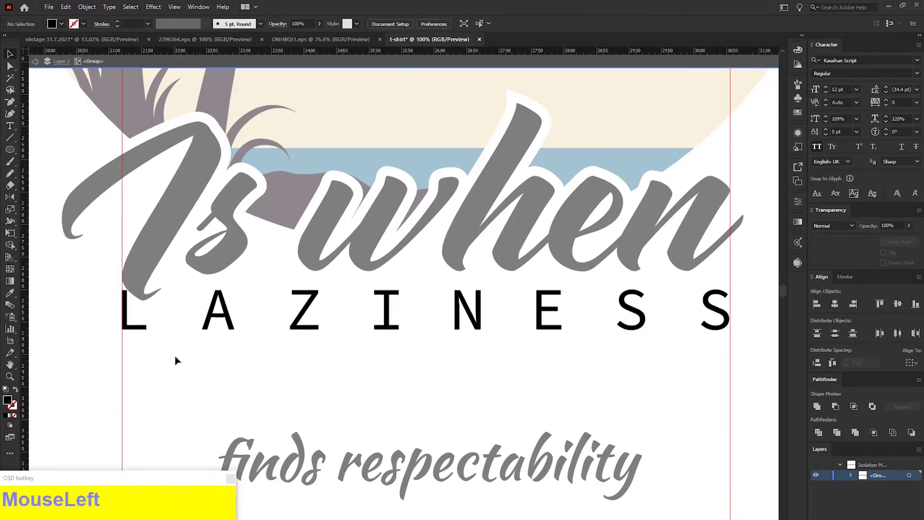
pyautogui.moveTo(149, 354); pyautogui.dragTo(670, 289)
pyautogui.press('Down')
pyautogui.press('Down')
pyautogui.press('Down')
pyautogui.press('Down')
pyautogui.press('Down')
pyautogui.press('Down')
pyautogui.press('Down')
pyautogui.press('Down')
pyautogui.press('Down')
pyautogui.press('Down')
pyautogui.press('Down')
pyautogui.press('Down')
pyautogui.press('Down')
pyautogui.press('Down')
pyautogui.press('Down')
pyautogui.press('Down')
pyautogui.press('Down')
pyautogui.press('Down')
pyautogui.press('Down')
pyautogui.press('Down')
pyautogui.press('Down')
pyautogui.press('Down')
pyautogui.press('Down')
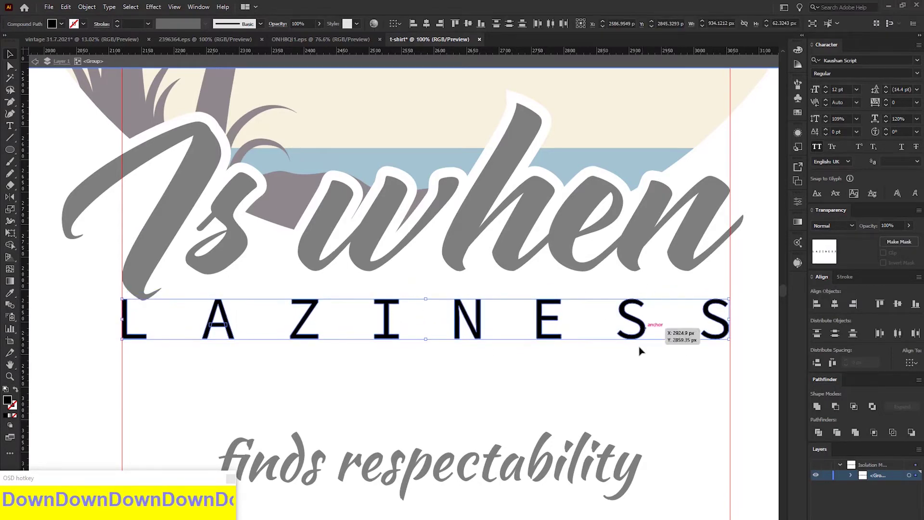
pyautogui.click(643, 349)
# - Leave isolation and scale "finds respectability" proportionally to span both vertical guides, about 935 px wide
pyautogui.scroll(-2, 647, 336)
pyautogui.doubleClick(598, 424)
pyautogui.click(598, 424)
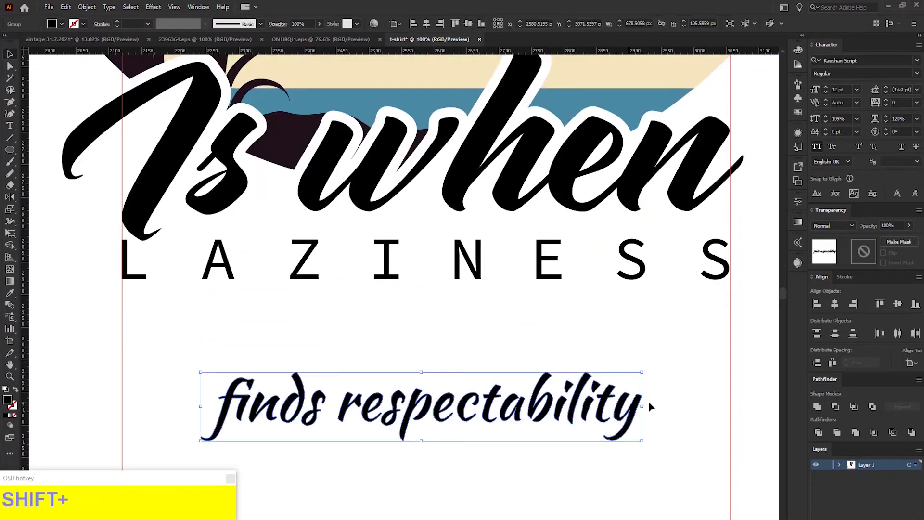
pyautogui.keyDown('shift'); pyautogui.moveTo(649, 405); pyautogui.dragTo(730, 406); pyautogui.keyUp('shift')
pyautogui.keyDown('shift'); pyautogui.moveTo(212, 406); pyautogui.dragTo(122, 408); pyautogui.keyUp('shift')
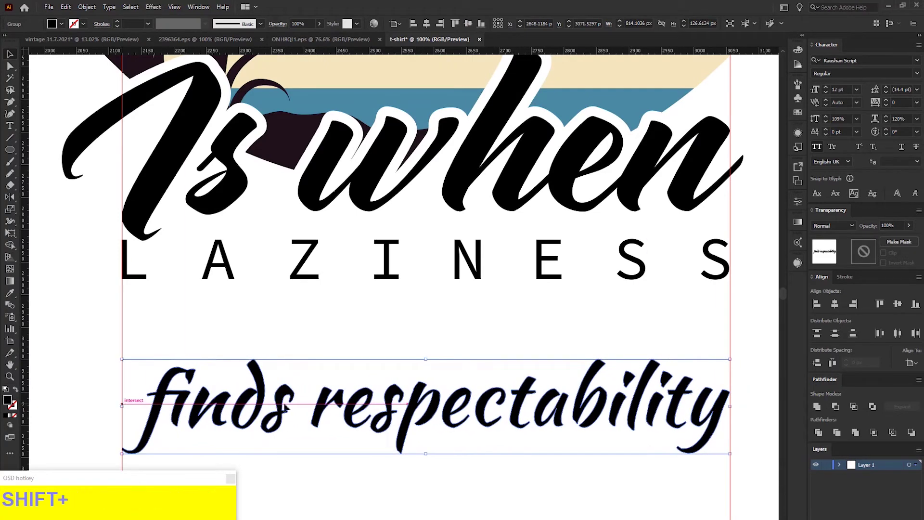
# - Move "finds respectability" up so its ascenders tuck between the "LAZINESS" letters, and fine-tune the vertical position of "LAZINESS"
pyautogui.hotkey('shift', 'Up')
pyautogui.hotkey('shift', 'Up')
pyautogui.hotkey('shift', 'Up')
pyautogui.hotkey('shift', 'Up')
pyautogui.hotkey('shift', 'Up')
pyautogui.hotkey('shift', 'Up')
pyautogui.hotkey('shift', 'Up')
pyautogui.hotkey('shift', 'Up')
pyautogui.hotkey('shift', 'Up')
pyautogui.hotkey('shift', 'Up')
pyautogui.hotkey('shift', 'Up')
pyautogui.hotkey('shift', 'Up')
pyautogui.hotkey('shift', 'Up')
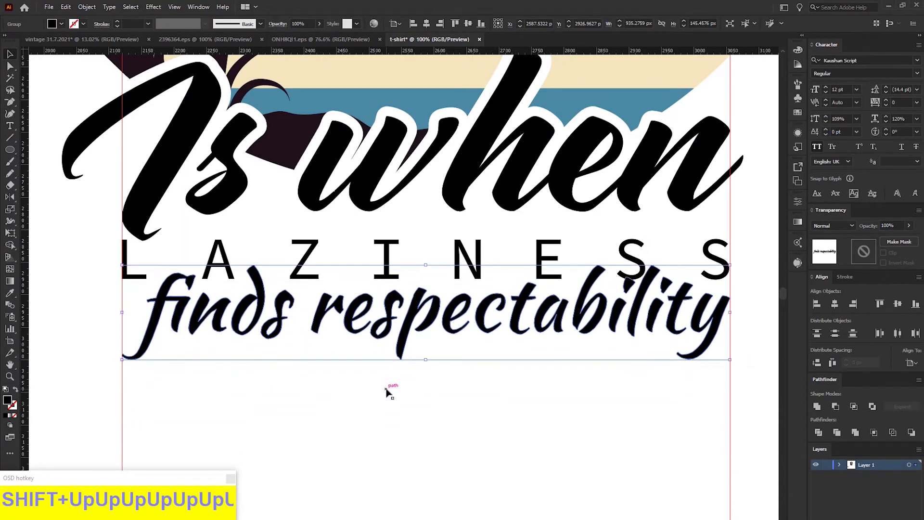
pyautogui.hotkey('shift', 'Down')
pyautogui.hotkey('shift', 'Up')
pyautogui.hotkey('shift', 'Up')
pyautogui.hotkey('shift', 'Down')
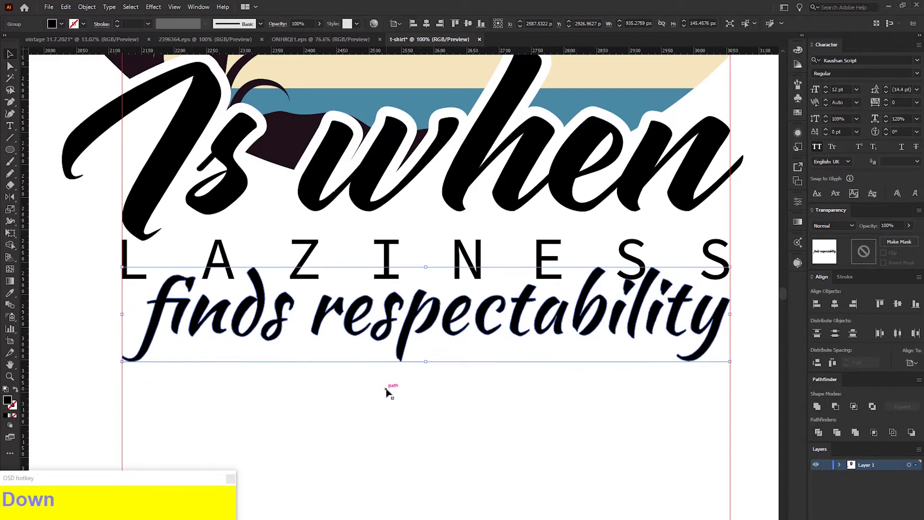
pyautogui.press('Down')
pyautogui.click(490, 363)
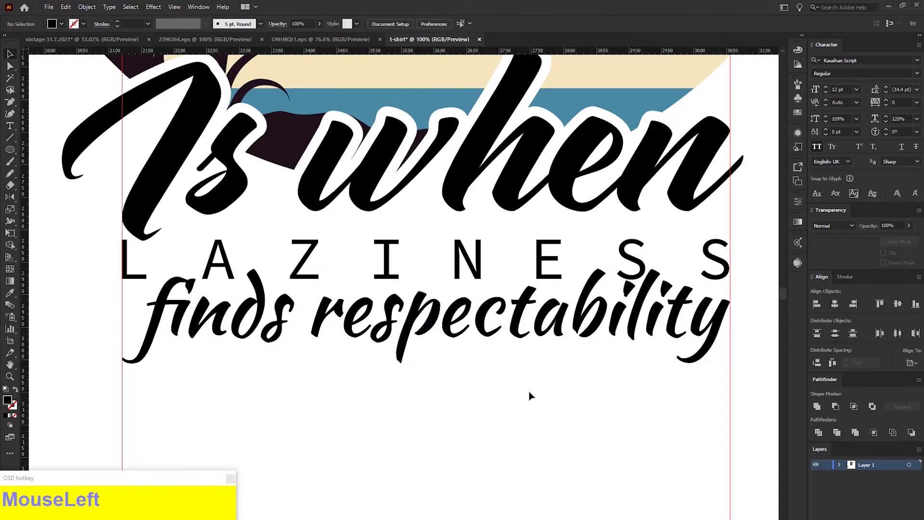
pyautogui.click(627, 258)
pyautogui.press('Up')
pyautogui.press('Up')
pyautogui.press('Down')
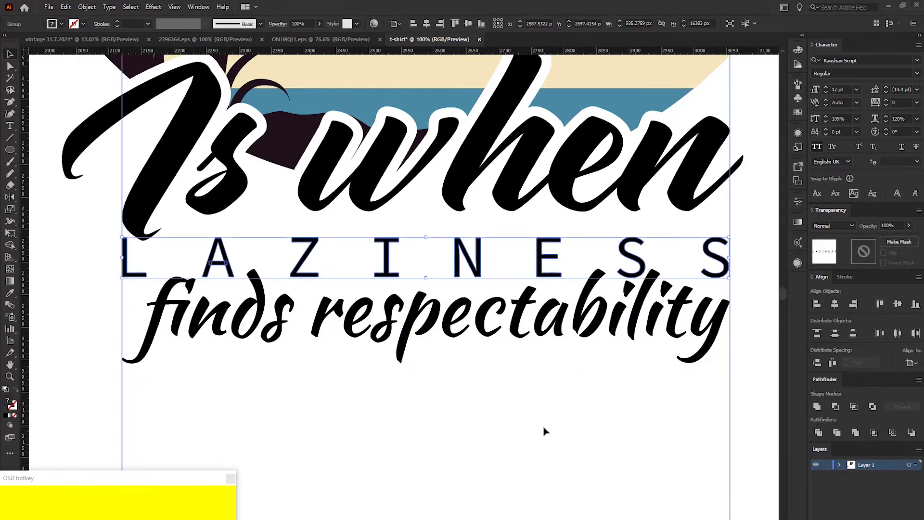
# - Ungroup the vertical guides from the "LAZINESS" lettering and remove them from the artwork
pyautogui.hotkey('ctrl', '-')
pyautogui.hotkey('ctrl', '-')
pyautogui.hotkey('ctrl', '-')
pyautogui.hotkey('ctrl', '-')
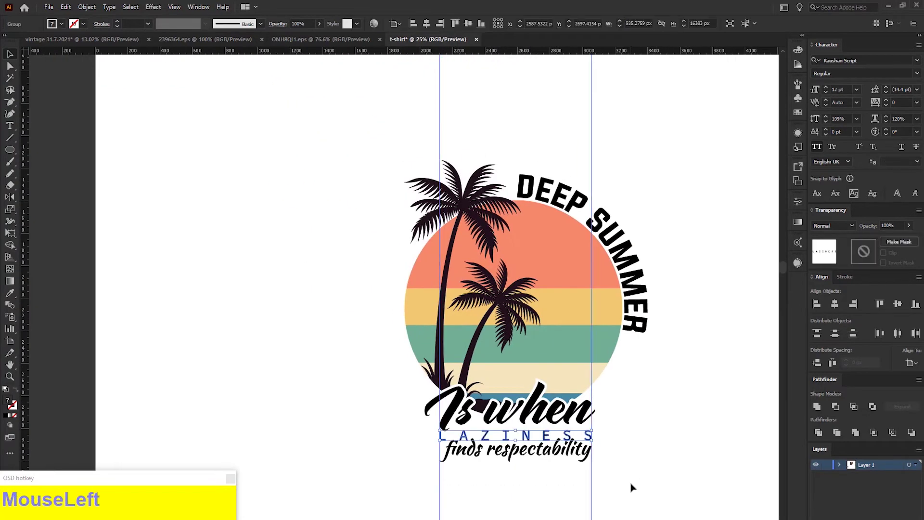
pyautogui.click(593, 119)
pyautogui.hotkey('ctrl', 'z')
pyautogui.rightClick(564, 435)
pyautogui.click(601, 345)
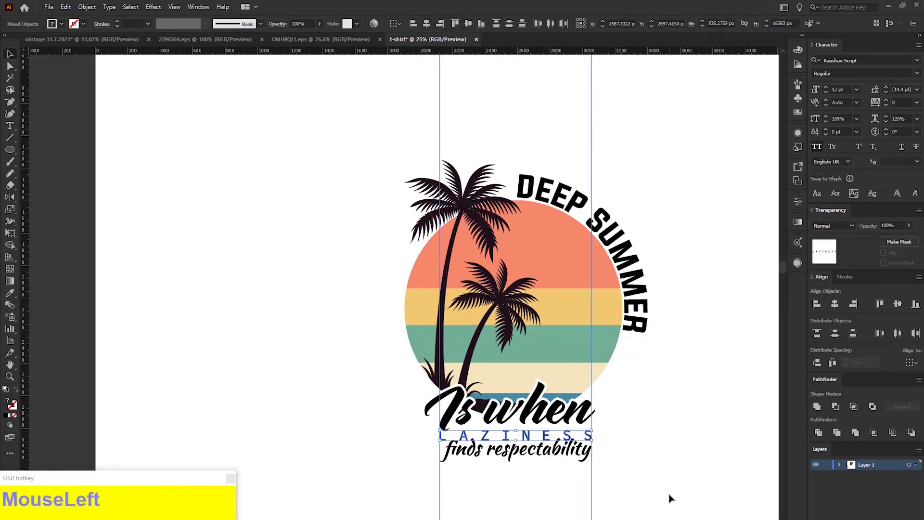
pyautogui.moveTo(662, 496); pyautogui.dragTo(417, 512)
pyautogui.hotkey('ctrl', '+')
pyautogui.click(616, 444)
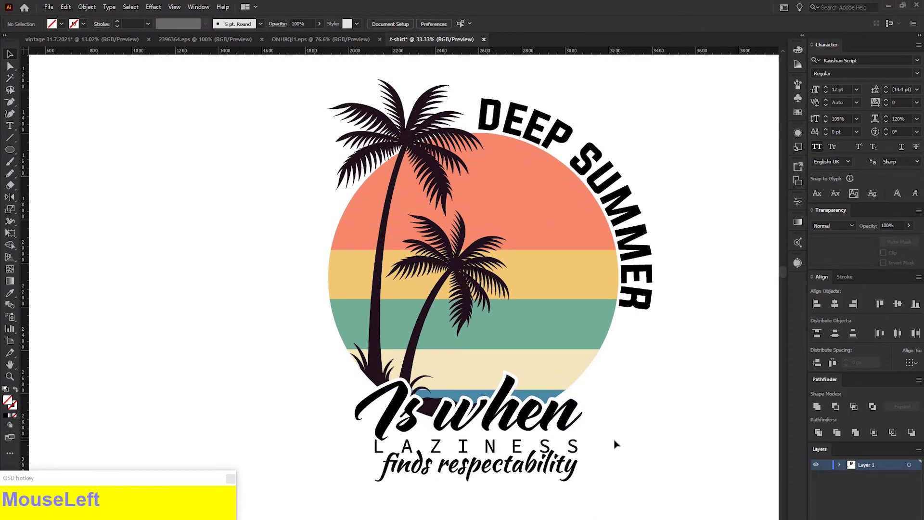
# - Bring the surfer silhouette from outside the design to the area beside the lower lettering
pyautogui.scroll(-1, 645, 429)
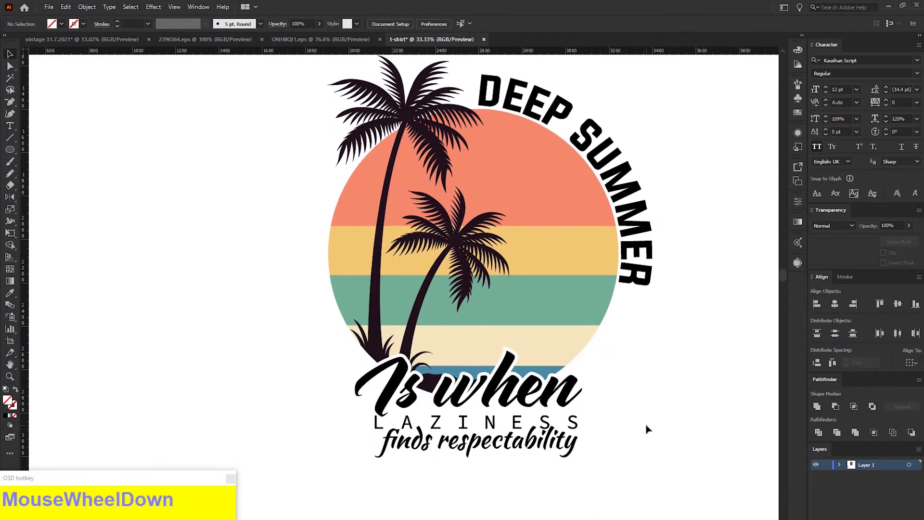
pyautogui.scroll(1, 647, 427)
pyautogui.scroll(4, 647, 427)
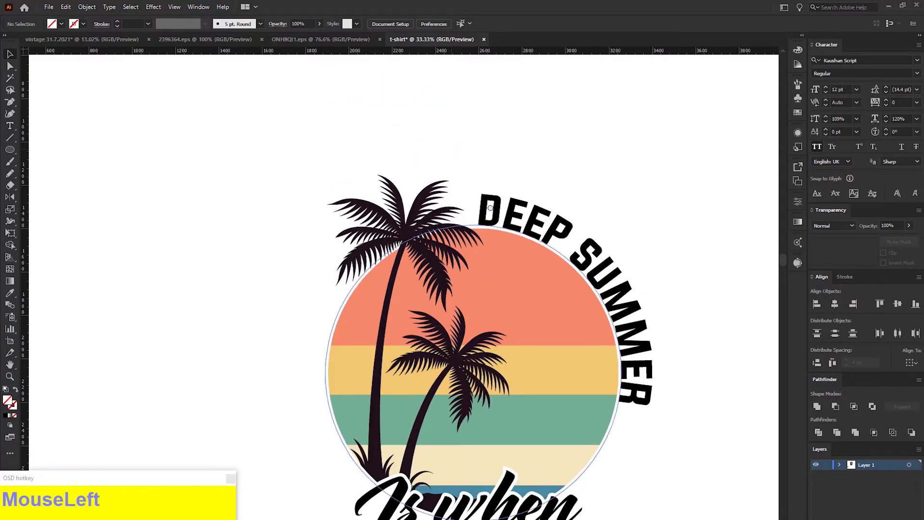
pyautogui.moveTo(591, 311); pyautogui.dragTo(510, 199)
pyautogui.hotkey('ctrl', '-')
pyautogui.hotkey('ctrl', '-')
pyautogui.hotkey('ctrl', '-')
pyautogui.moveTo(250, 409); pyautogui.dragTo(516, 318)
pyautogui.hotkey('ctrl', '+')
pyautogui.hotkey('ctrl', '+')
pyautogui.hotkey('ctrl', '+')
pyautogui.moveTo(340, 358); pyautogui.dragTo(629, 438)
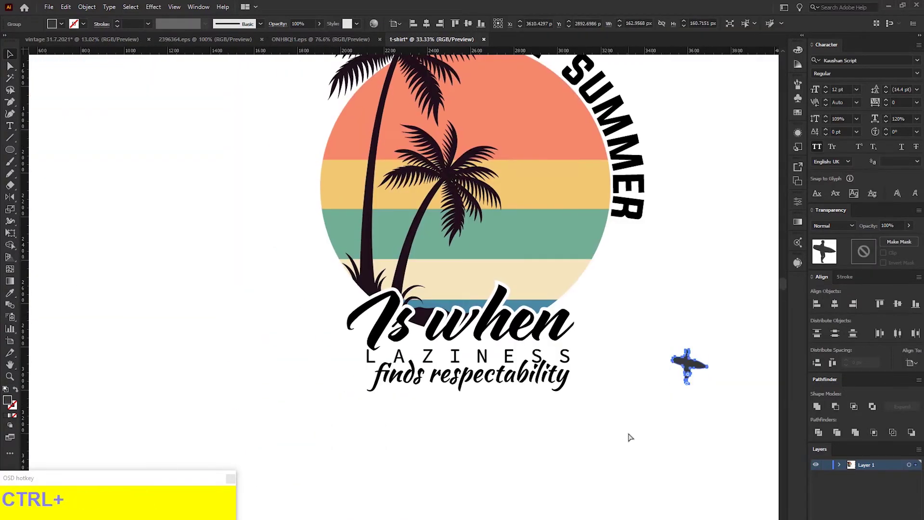
# - Cut the surfer silhouette and paste it in front of the striped disc
pyautogui.hotkey('ctrl', '+')
pyautogui.hotkey('ctrl', '+')
pyautogui.moveTo(323, 334); pyautogui.dragTo(666, 488)
pyautogui.moveTo(752, 440); pyautogui.dragTo(289, 262)
pyautogui.hotkey('ctrl', '+')
pyautogui.hotkey('ctrl', 'x')
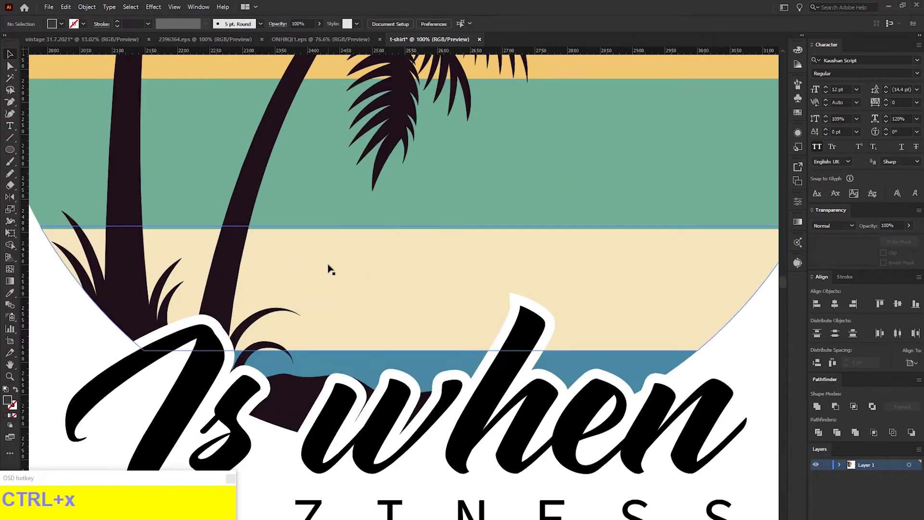
pyautogui.hotkey('ctrl', 'v')
# - Enlarge the surfer silhouette and place it beside the smaller palm, with its feet on the blue band just above "when"
pyautogui.click(426, 319)
pyautogui.click(418, 286)
pyautogui.moveTo(432, 303); pyautogui.dragTo(380, 337)
pyautogui.moveTo(385, 288); pyautogui.dragTo(433, 151)
pyautogui.moveTo(452, 263); pyautogui.dragTo(579, 128)
pyautogui.hotkey('ctrl', 'z')
pyautogui.hotkey('ctrl', '-')
pyautogui.hotkey('ctrl', '-')
pyautogui.click(602, 423)
pyautogui.moveTo(601, 423); pyautogui.dragTo(682, 384)
pyautogui.click(584, 397)
pyautogui.moveTo(566, 352); pyautogui.dragTo(578, 309)
pyautogui.click(703, 405)
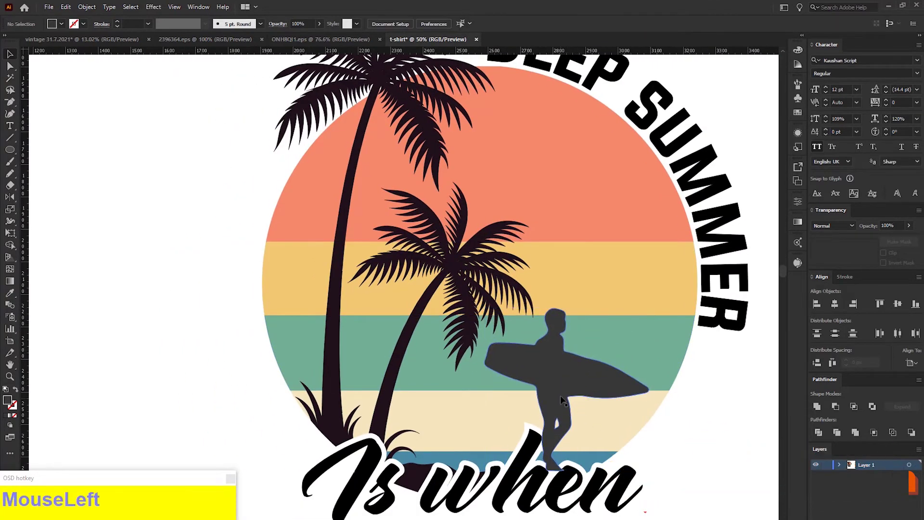
pyautogui.moveTo(558, 393)
pyautogui.mouseDown()
pyautogui.moveTo(574, 383)
pyautogui.moveTo(562, 389)
pyautogui.moveTo(565, 379)
pyautogui.moveTo(558, 391)
pyautogui.mouseUp()
# - Cut the lettering outline shapes out of the disc's opacity mask and group the surfer with the disc artwork
pyautogui.hotkey('ctrl', '+')
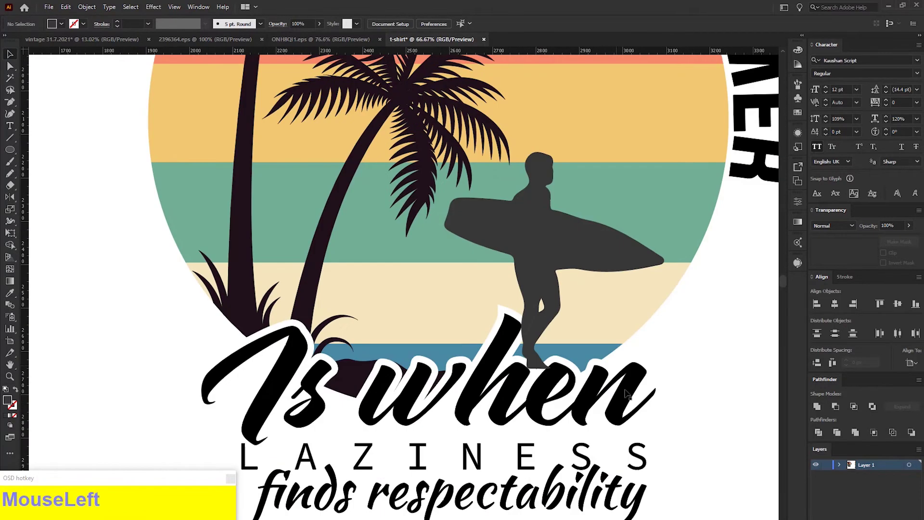
pyautogui.click(627, 394)
pyautogui.click(865, 251)
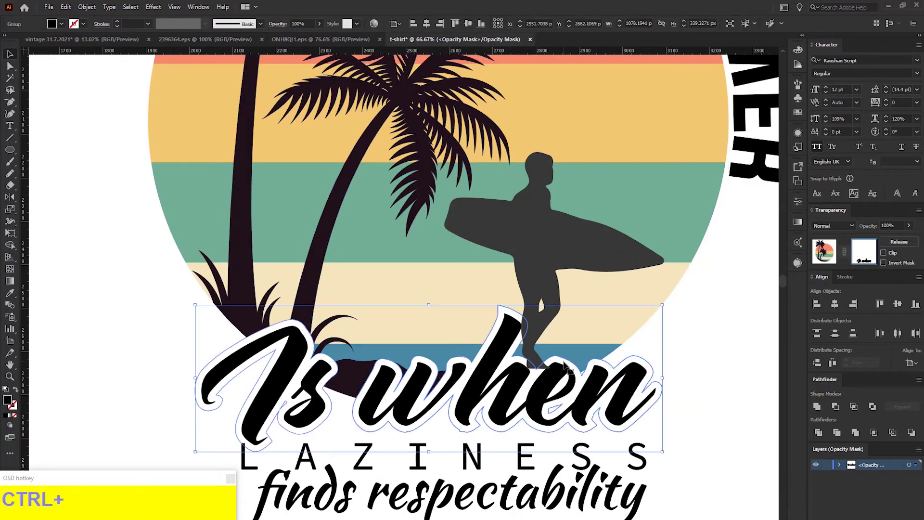
pyautogui.hotkey('ctrl', 'x')
pyautogui.click(624, 247)
pyautogui.keyDown('shift'); pyautogui.click(687, 237); pyautogui.keyUp('shift')
pyautogui.hotkey('ctrl', 'g')
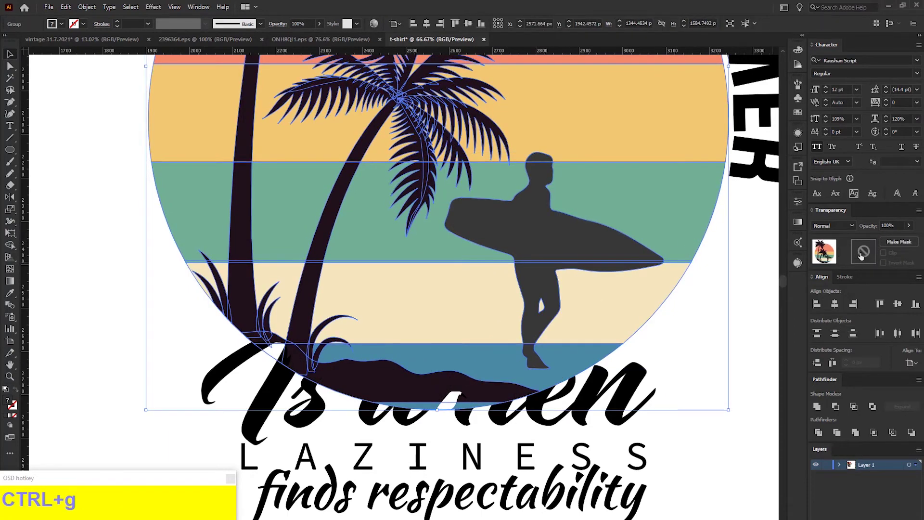
# - Give the new group an opacity mask with Clip off, paste the outline shapes into it in place, and return to the artwork
pyautogui.click(864, 251)
pyautogui.hotkey('ctrl', 'f')
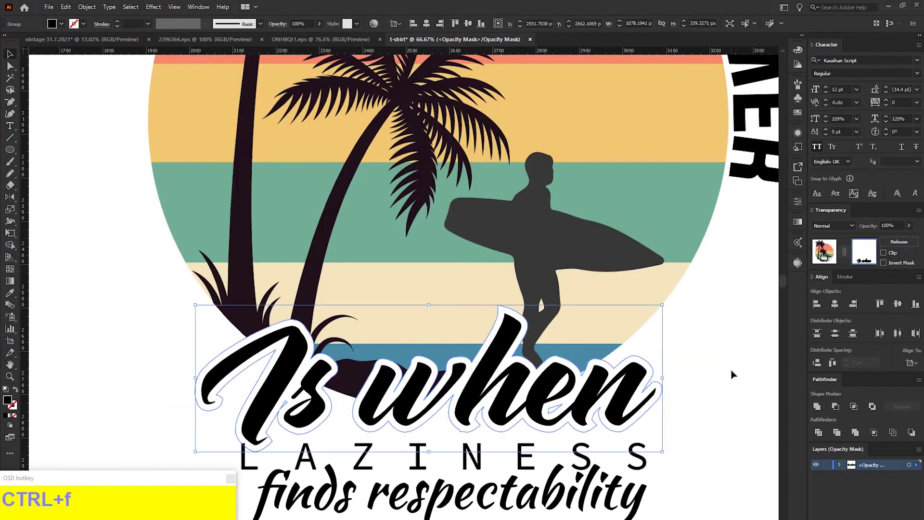
pyautogui.click(731, 374)
pyautogui.click(818, 260)
pyautogui.click(749, 349)
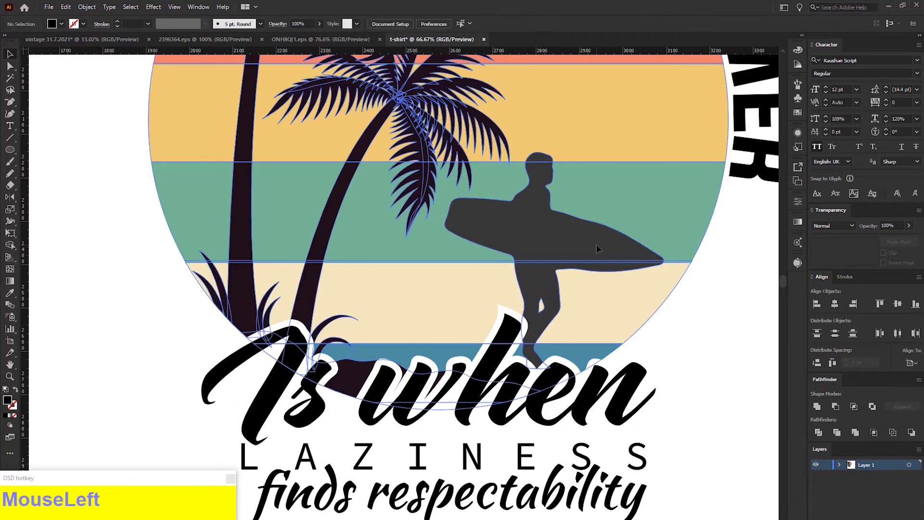
# - Isolate the disc group, shift the surfer silhouette slightly to the right, and leave isolation
pyautogui.doubleClick(597, 246)
pyautogui.moveTo(570, 241); pyautogui.dragTo(580, 241)
pyautogui.click(725, 361)
pyautogui.hotkey('ctrl', '-')
pyautogui.hotkey('ctrl', '-')
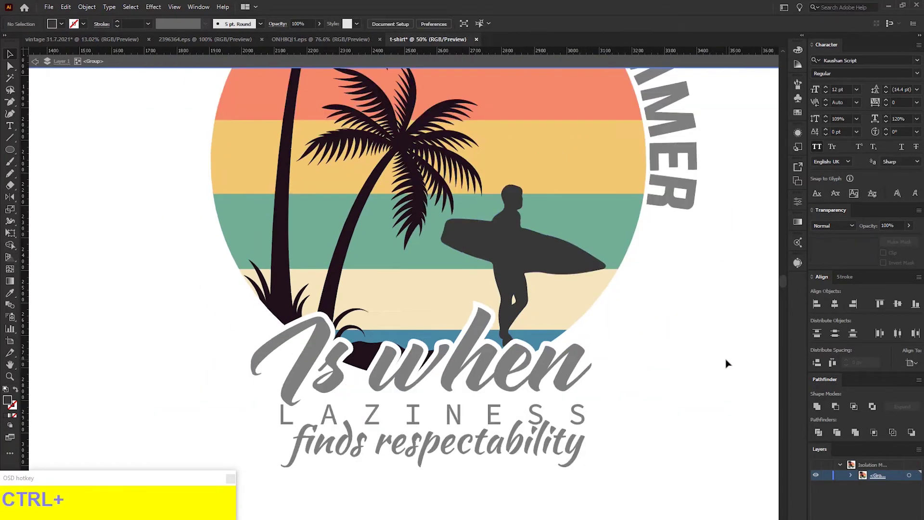
pyautogui.moveTo(678, 340); pyautogui.dragTo(723, 383)
pyautogui.click(686, 64)
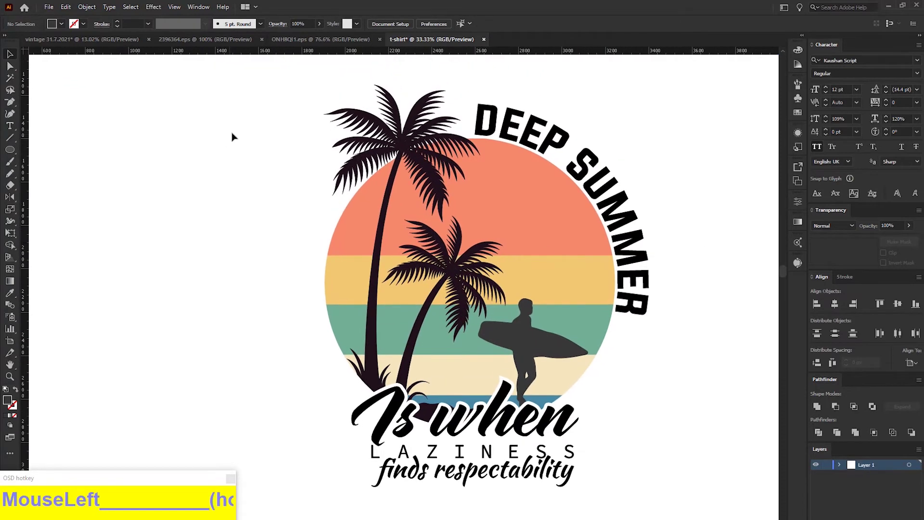
# - Apply Expand Appearance to the whole design and expand the curved "DEEP SUMMER" text into shapes
pyautogui.moveTo(679, 508); pyautogui.dragTo(680, 509)
pyautogui.click(87, 7)
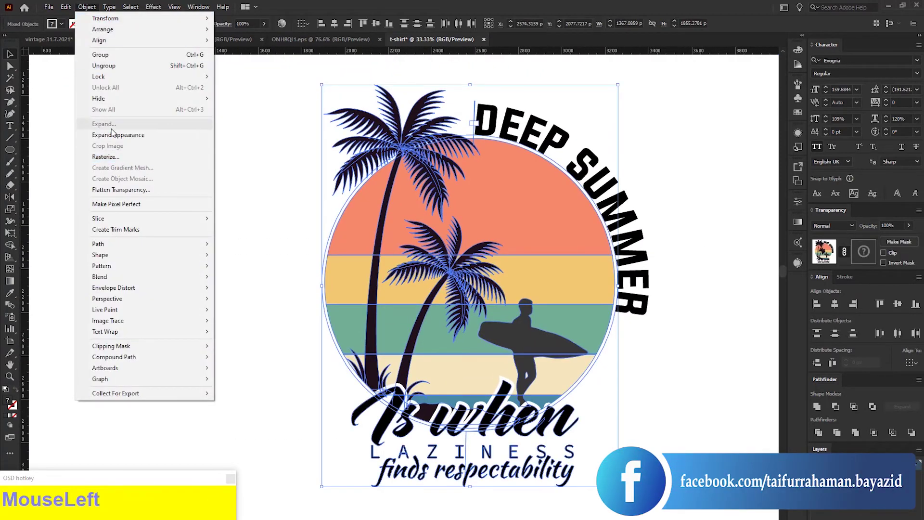
pyautogui.click(114, 134)
pyautogui.click(90, 7)
pyautogui.click(321, 280)
pyautogui.click(641, 218)
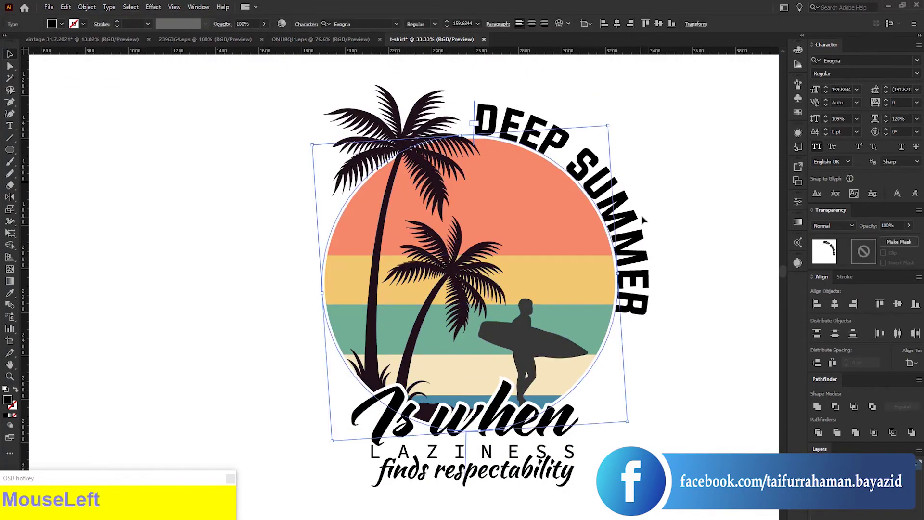
pyautogui.click(97, 9)
pyautogui.click(126, 126)
pyautogui.click(429, 317)
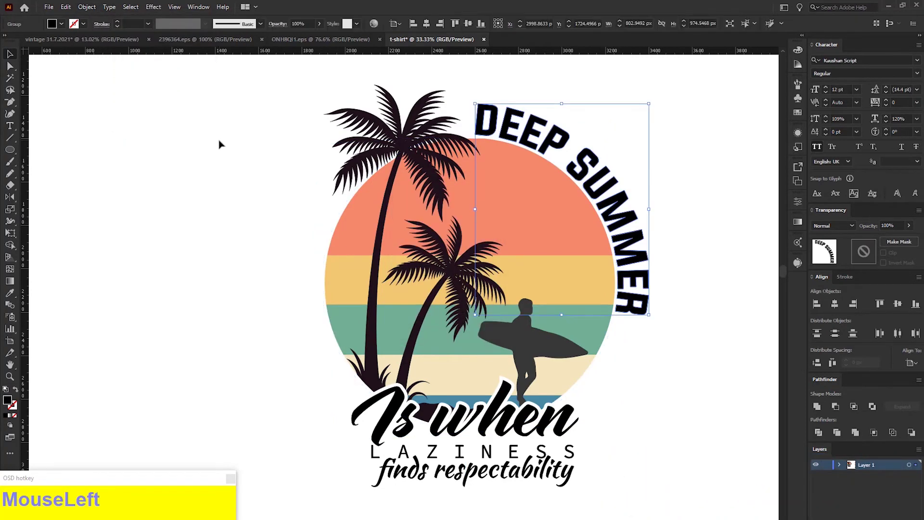
pyautogui.click(221, 145)
# - Recolor "DEEP SUMMER" with the yellow sampled from the disc's second stripe
pyautogui.click(566, 141)
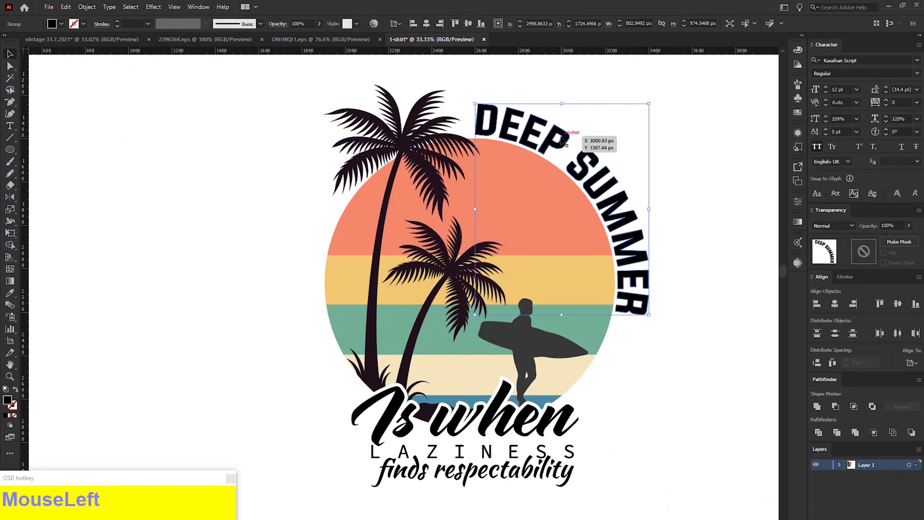
pyautogui.click(572, 276)
pyautogui.press('v')
pyautogui.click(588, 323)
# - Select the whole design, scale it up proportionally to about 3231 × 3994 px, and reposition it on the artboard
pyautogui.hotkey('ctrl', '-')
pyautogui.hotkey('ctrl', '-')
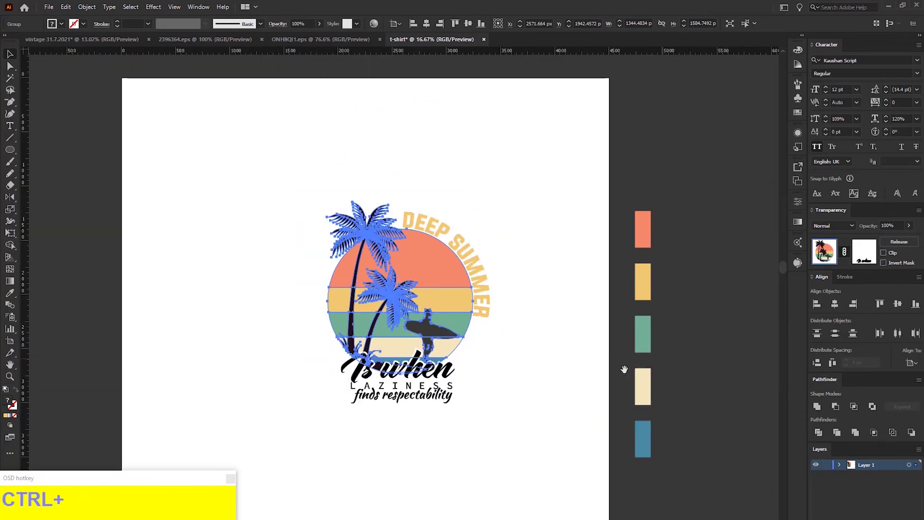
pyautogui.moveTo(624, 369); pyautogui.dragTo(697, 340)
pyautogui.moveTo(367, 124); pyautogui.dragTo(481, 499)
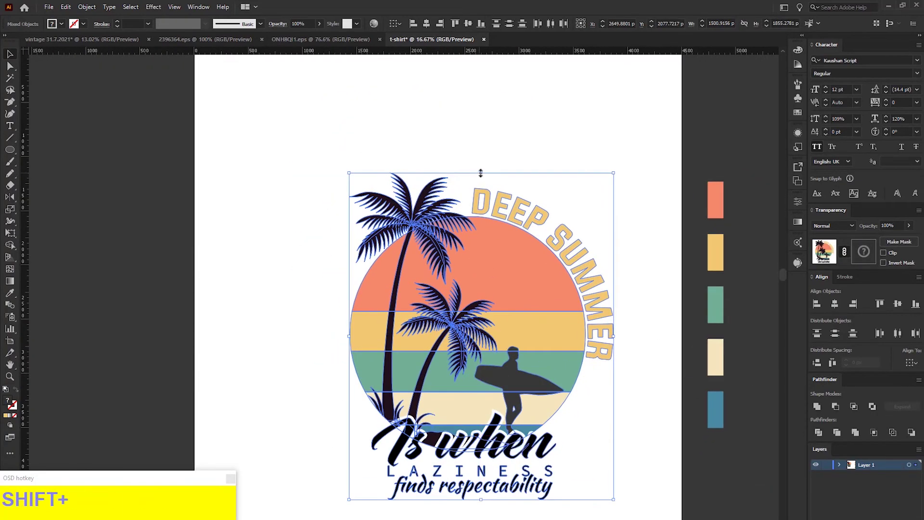
pyautogui.moveTo(480, 173); pyautogui.dragTo(479, 73)
pyautogui.moveTo(513, 291); pyautogui.dragTo(528, 306)
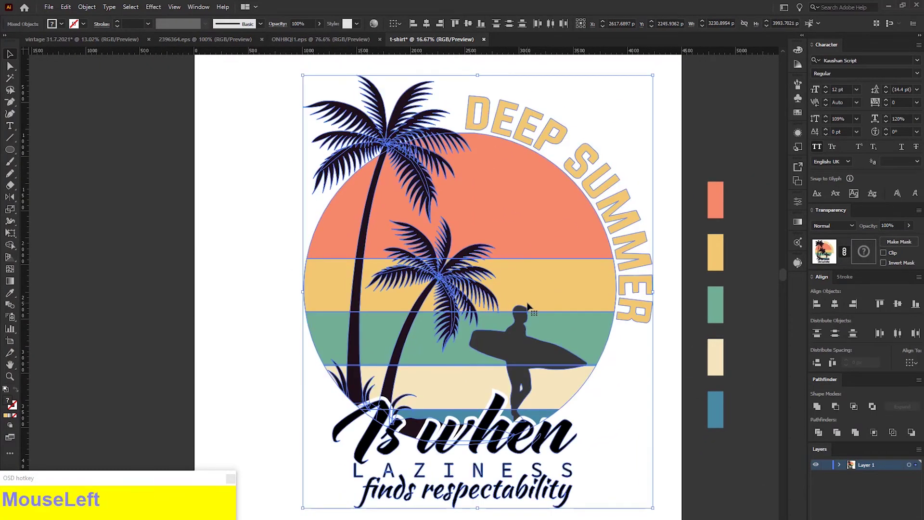
# - Isolate the disc group and recolor the surfer silhouette with the blue sampled from the palette swatches
pyautogui.click(660, 335)
pyautogui.doubleClick(543, 352)
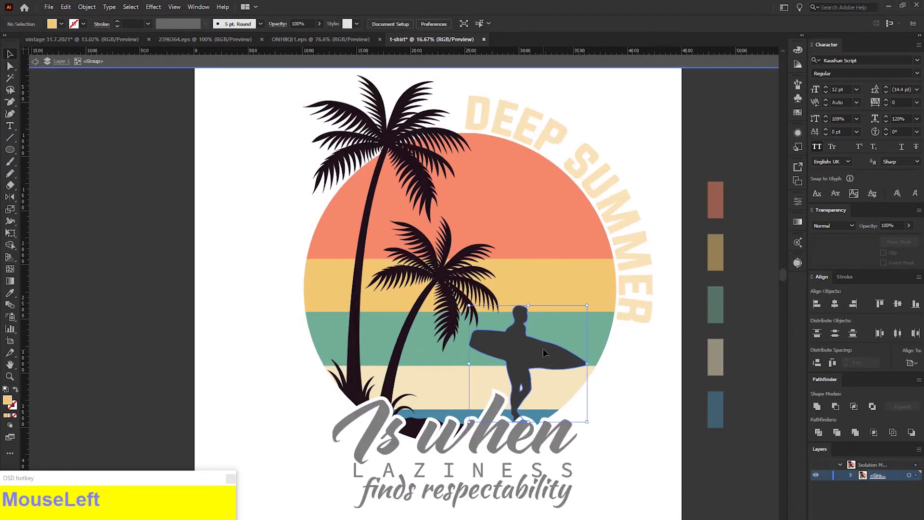
pyautogui.press('i')
pyautogui.click(714, 404)
pyautogui.press('v')
# - Recolor both palm trees with the blue palette swatch and leave isolation
pyautogui.click(487, 264)
pyautogui.click(662, 373)
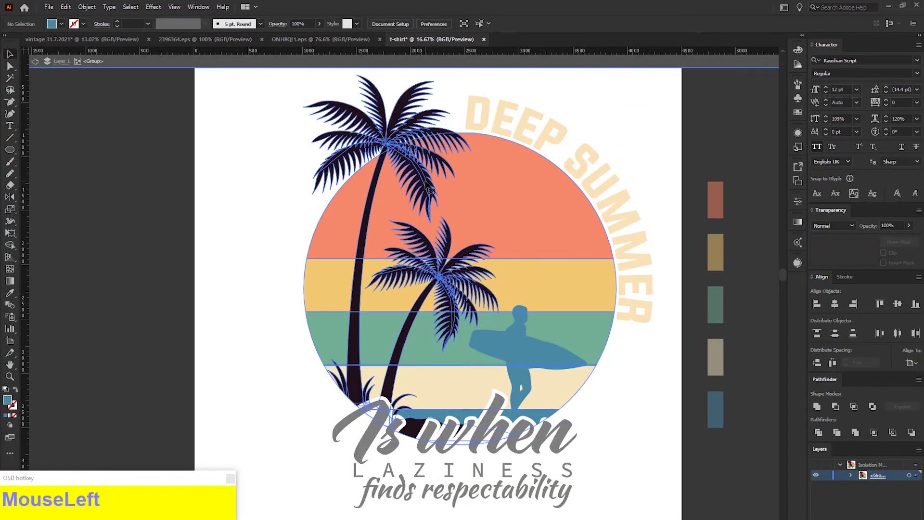
pyautogui.click(431, 190)
pyautogui.press('i')
pyautogui.click(715, 407)
pyautogui.press('v')
pyautogui.doubleClick(664, 380)
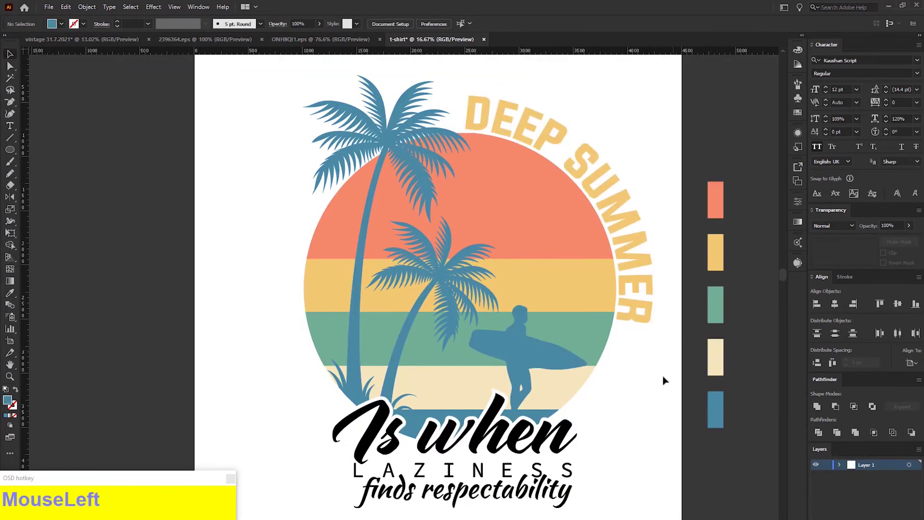
# - Recolor "Is when" with the coral sampled from the disc's uppermost stripe
pyautogui.click(562, 439)
pyautogui.press('i')
pyautogui.click(575, 232)
# - Recolor all the letters of "LAZINESS" with the green sampled from the disc's third stripe
pyautogui.press('v')
pyautogui.click(570, 473)
pyautogui.press('i')
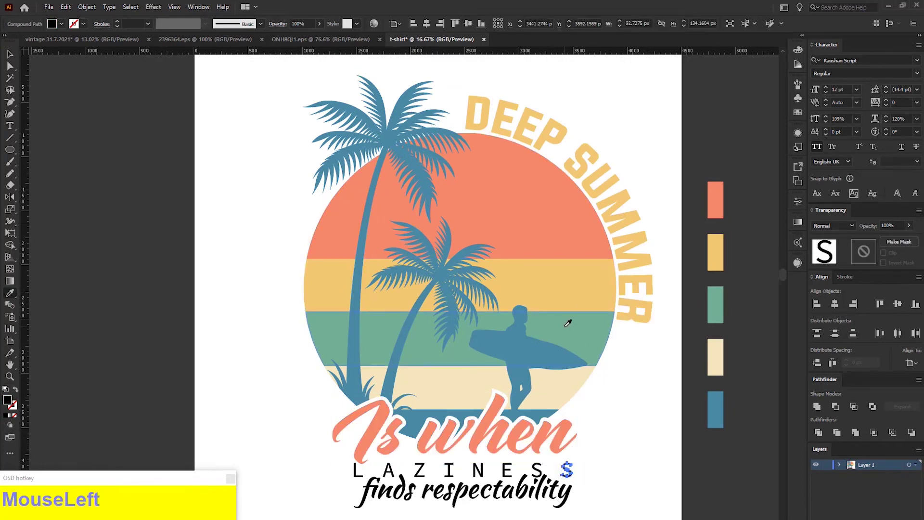
pyautogui.moveTo(586, 469); pyautogui.dragTo(510, 466)
pyautogui.moveTo(358, 472); pyautogui.dragTo(320, 475)
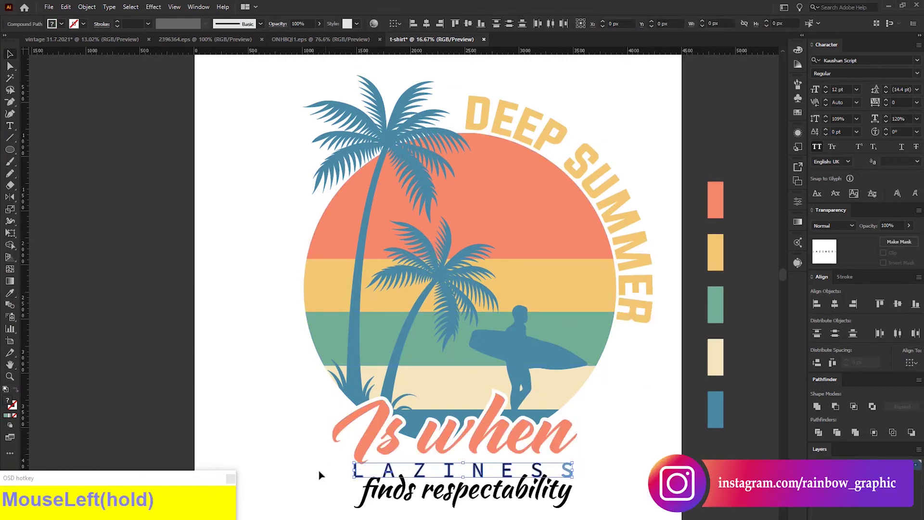
# - Recolor "finds respectability" with the yellow palette swatch and deselect it
pyautogui.click(573, 489)
pyautogui.press('i')
pyautogui.click(721, 254)
pyautogui.keyDown('ctrl'); pyautogui.click(646, 382); pyautogui.keyUp('ctrl')
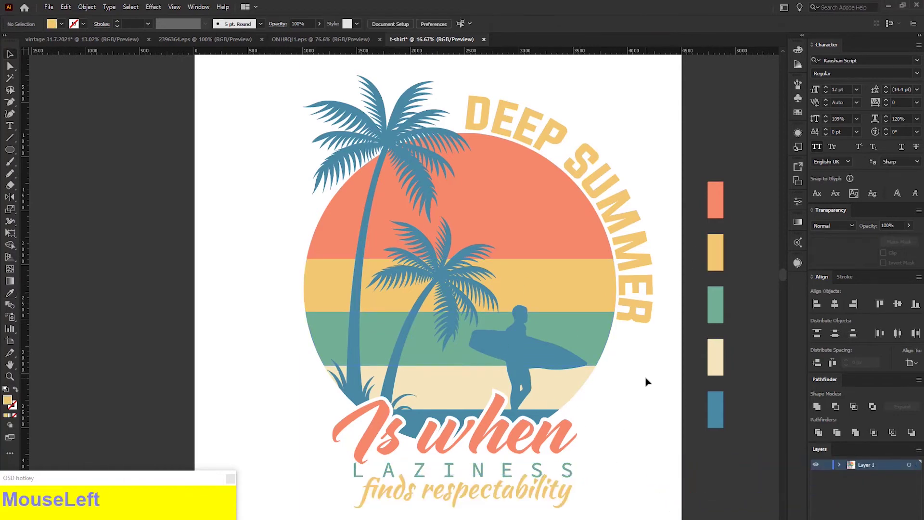
# - Cover the artboard with a black rectangle about 4500 × 5322 px and place it behind the artwork
pyautogui.moveTo(11, 151); pyautogui.dragTo(48, 149)
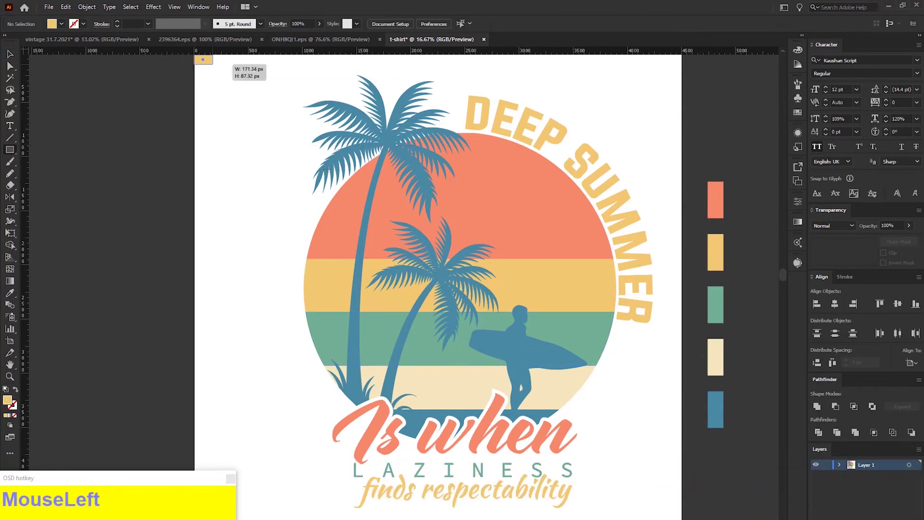
pyautogui.moveTo(212, 64); pyautogui.dragTo(681, 472)
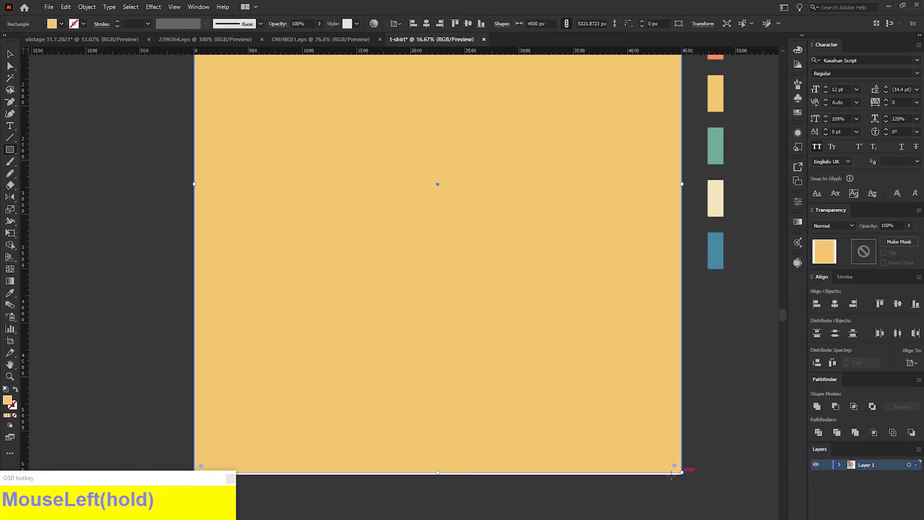
pyautogui.doubleClick(9, 403)
pyautogui.click(816, 326)
pyautogui.hotkey('ctrl', 'x')
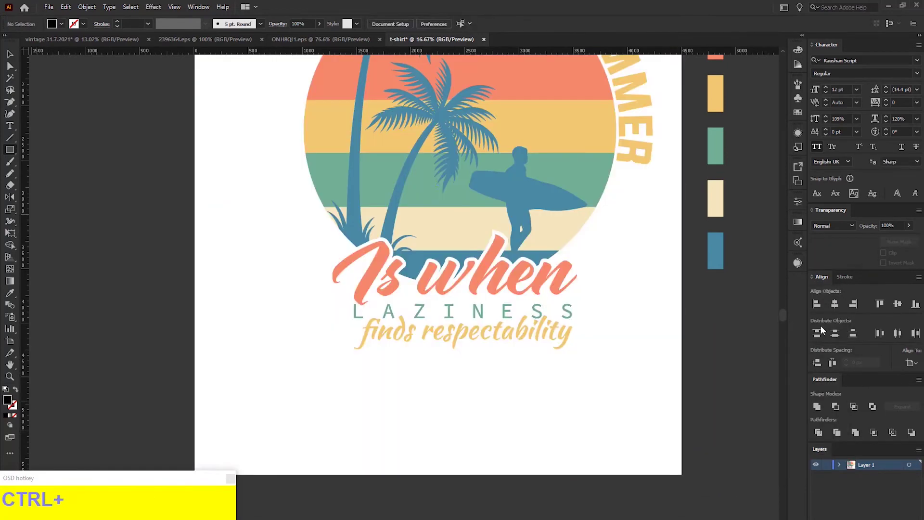
pyautogui.hotkey('ctrl', 'b')
# - Scale down the five palette swatches and move them onto the pasteboard left of the artboard
pyautogui.click(740, 319)
pyautogui.moveTo(739, 319); pyautogui.dragTo(770, 477)
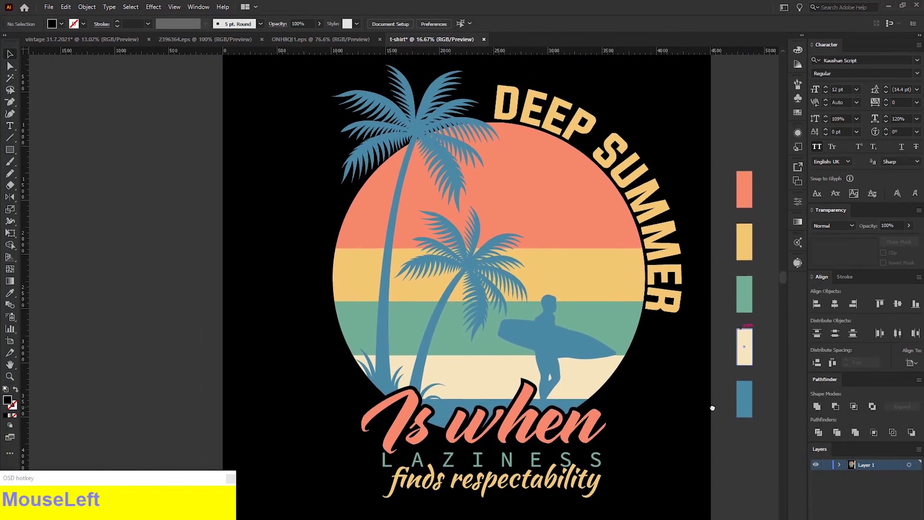
pyautogui.moveTo(758, 439); pyautogui.dragTo(46, 143)
pyautogui.click(78, 181)
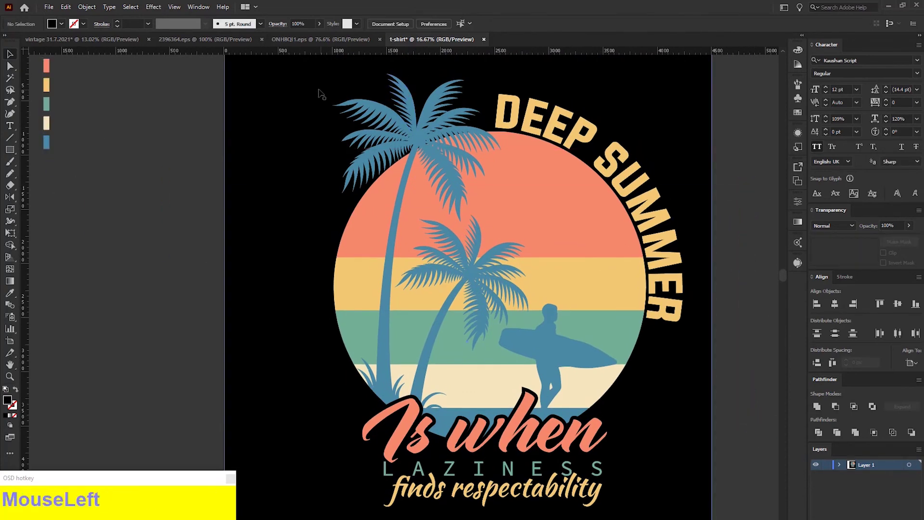
# - Lock the black background, then select the disc artwork with all its lettering and group it
pyautogui.click(478, 151)
pyautogui.keyDown('shift'); pyautogui.click(504, 490); pyautogui.keyUp('shift')
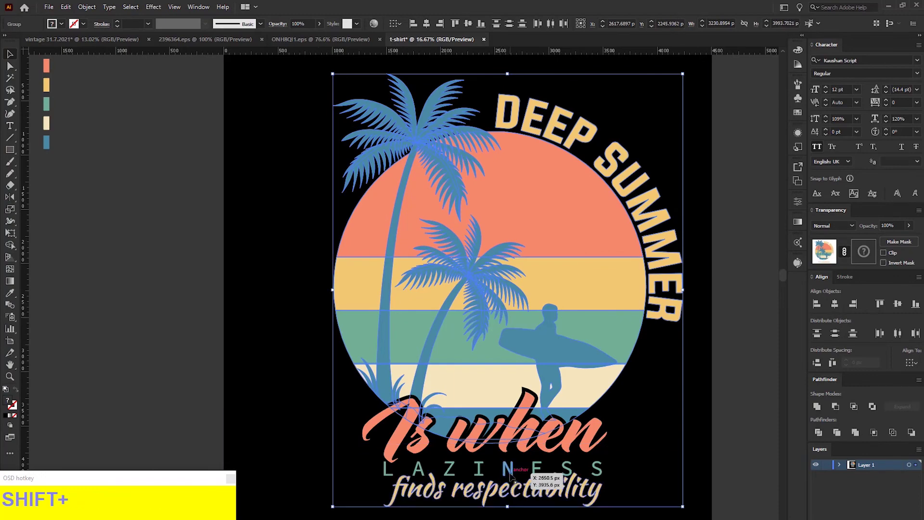
pyautogui.hotkey('ctrl', '2')
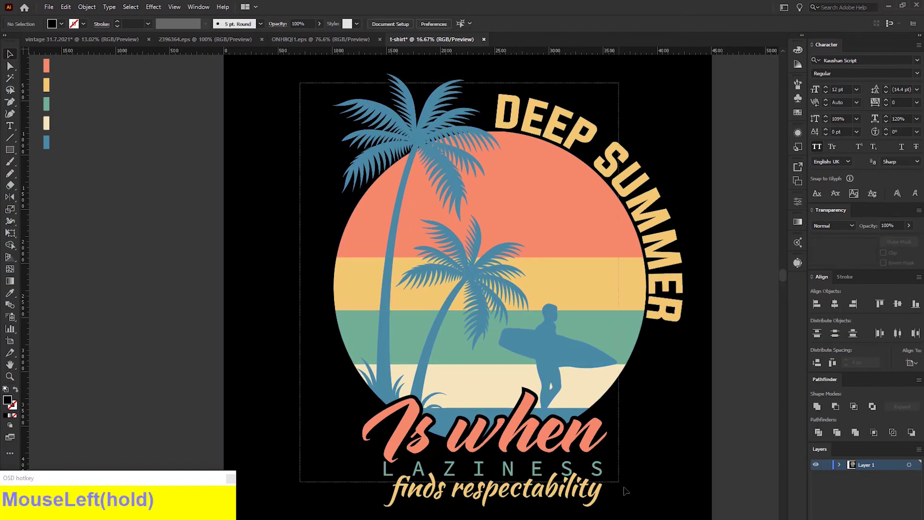
pyautogui.moveTo(625, 491); pyautogui.dragTo(685, 509)
pyautogui.hotkey('ctrl', 'g')
# - Copy the lower-left speckled grunge texture from the ONH8QI1.eps document
pyautogui.click(321, 40)
pyautogui.click(230, 226)
pyautogui.hotkey('ctrl', 'c')
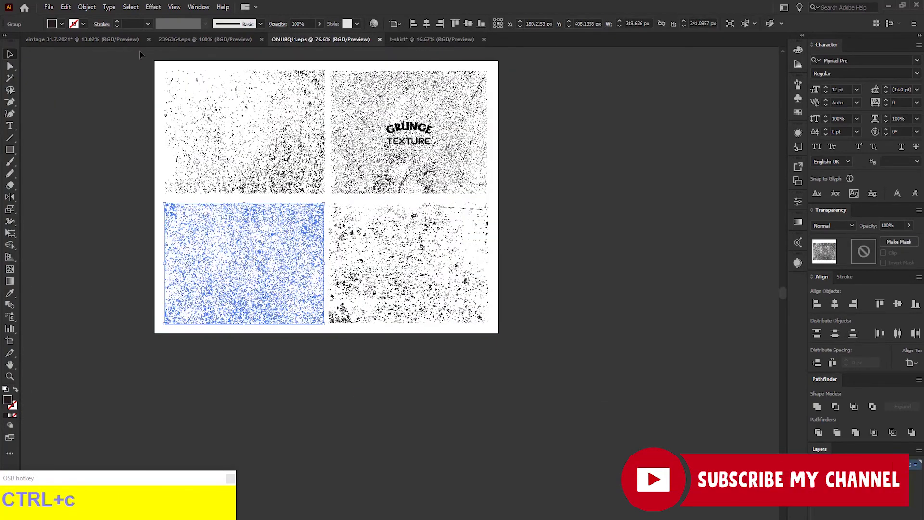
# - Return to the t-shirt document and add an opacity mask with Clip turned off to the grouped artwork
pyautogui.click(431, 40)
pyautogui.click(597, 284)
pyautogui.doubleClick(864, 253)
pyautogui.click(884, 253)
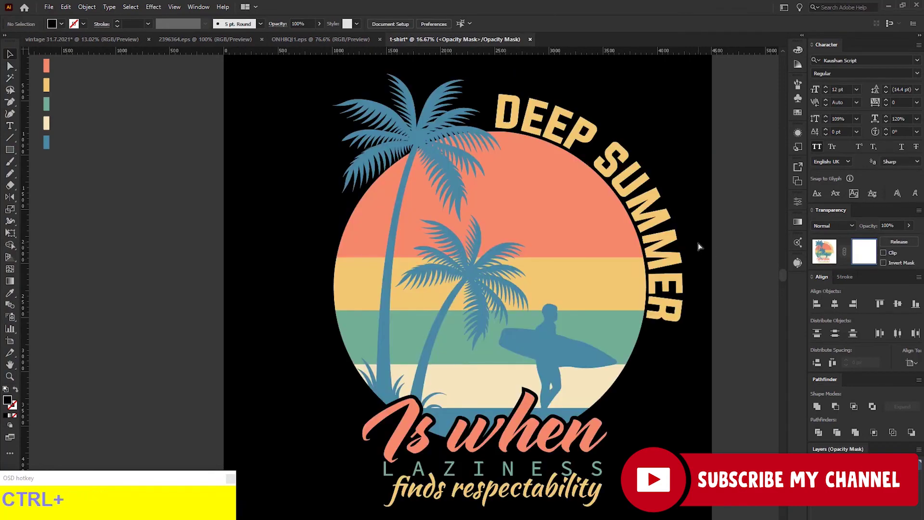
# - Paste the grunge texture into the opacity mask and scale it proportionally from its center to about 9559 × 7211 px
pyautogui.hotkey('ctrl', 'v')
pyautogui.hotkey('ctrl', '-')
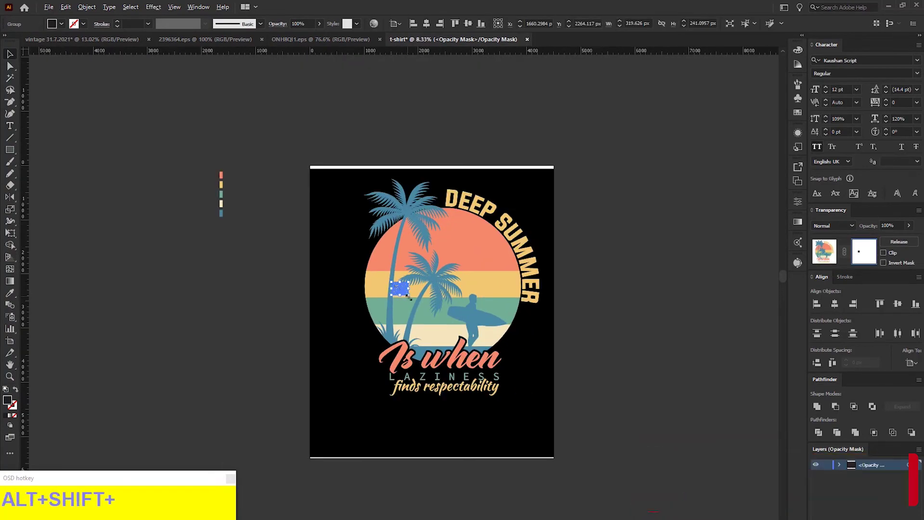
pyautogui.moveTo(410, 295); pyautogui.dragTo(664, 502)
# - Fill the mask's grunge texture with pure black, then return from the mask to the artwork
pyautogui.doubleClick(7, 402)
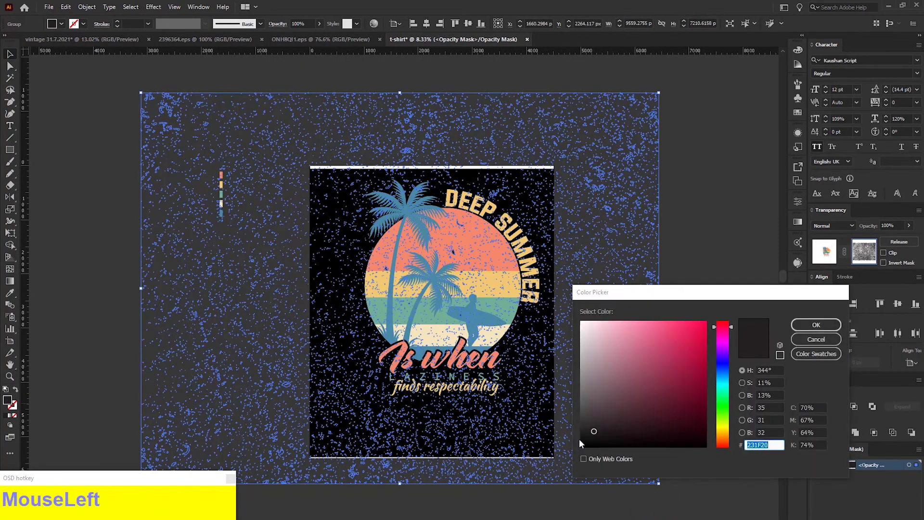
pyautogui.click(794, 326)
pyautogui.click(824, 258)
pyautogui.click(644, 338)
# - Draw a straight horizontal line about 1171 px long on the pasteboard below the palette swatches
pyautogui.hotkey('ctrl', '+')
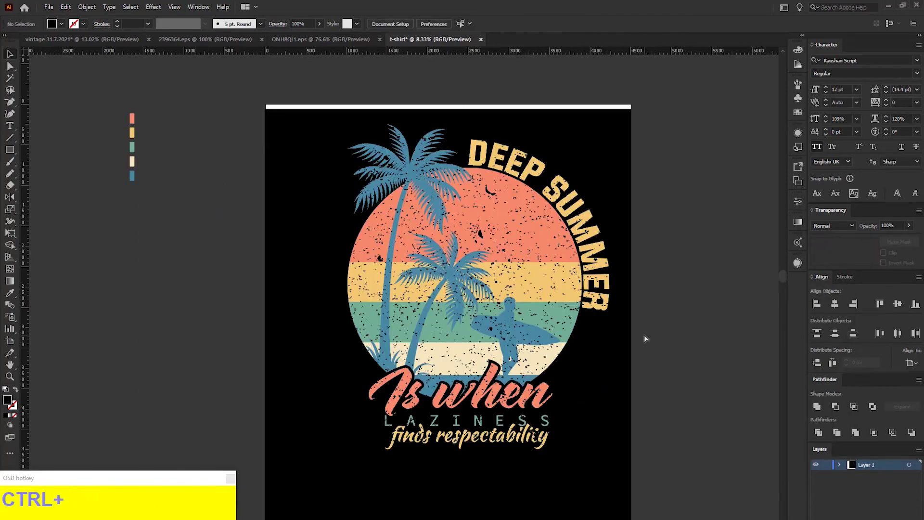
pyautogui.hotkey('ctrl', '+')
pyautogui.hotkey('ctrl', '+')
pyautogui.moveTo(659, 334); pyautogui.dragTo(716, 324)
pyautogui.hotkey('ctrl', '-')
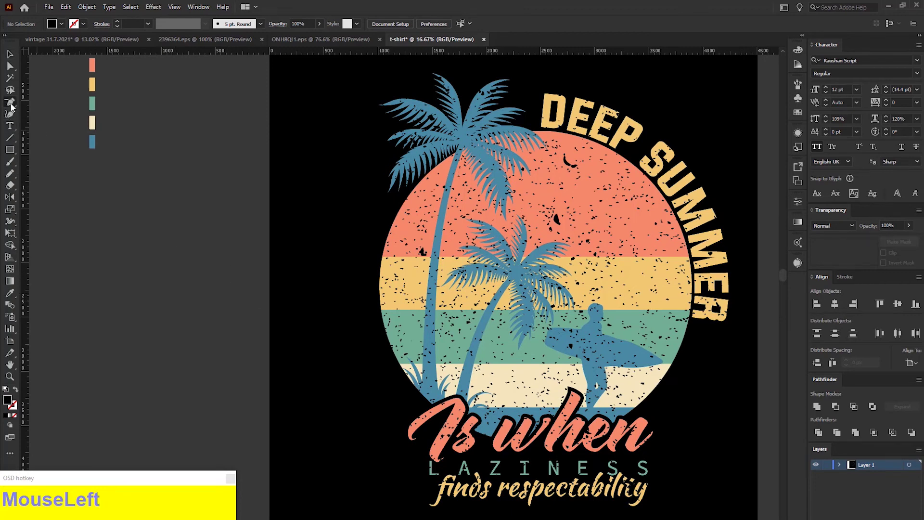
pyautogui.click(92, 235)
pyautogui.keyDown('shift'); pyautogui.click(219, 236); pyautogui.keyUp('shift')
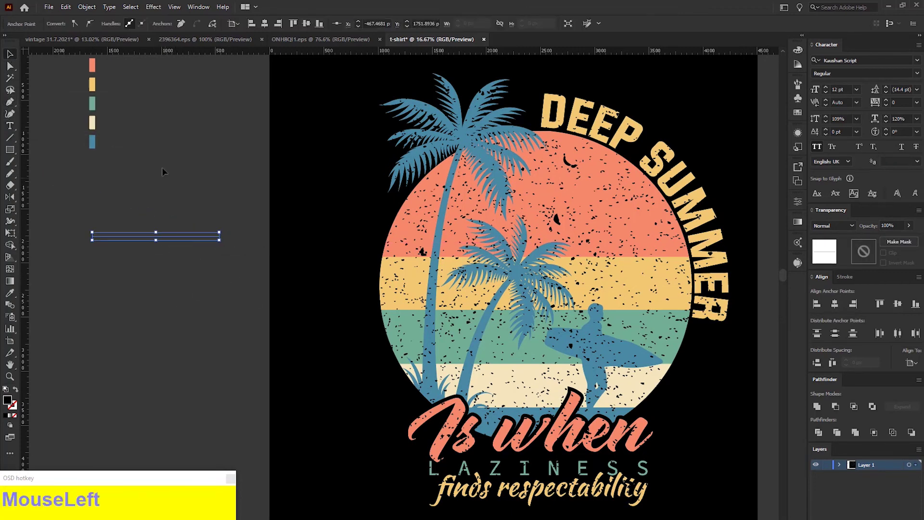
pyautogui.press('Escape')
# - Turn the line into an expanded shape about 31 px tall using the triangular width profile that tapers to the right
pyautogui.click(205, 23)
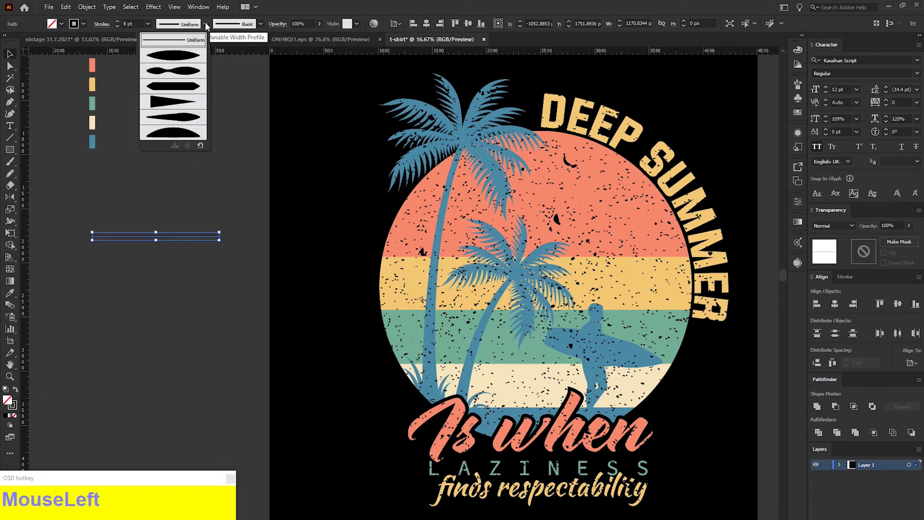
pyautogui.click(178, 102)
pyautogui.click(86, 7)
pyautogui.click(106, 132)
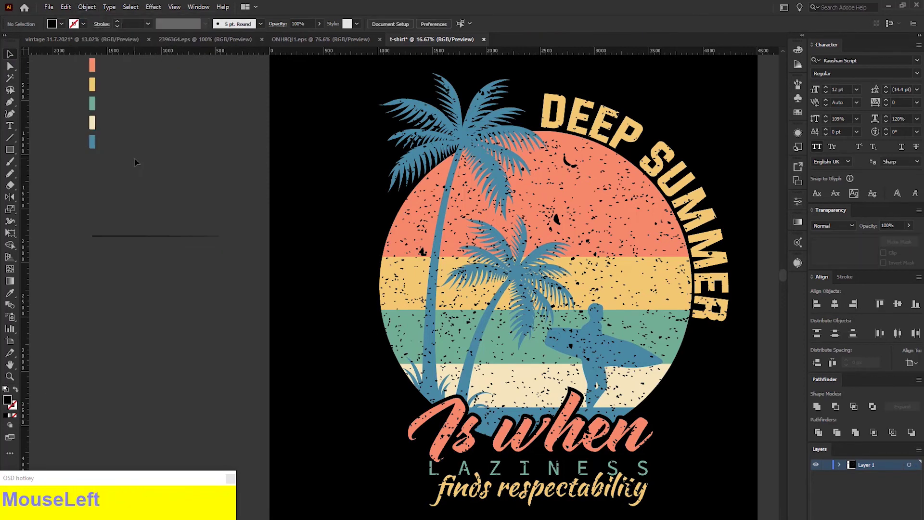
pyautogui.moveTo(157, 242); pyautogui.dragTo(155, 262)
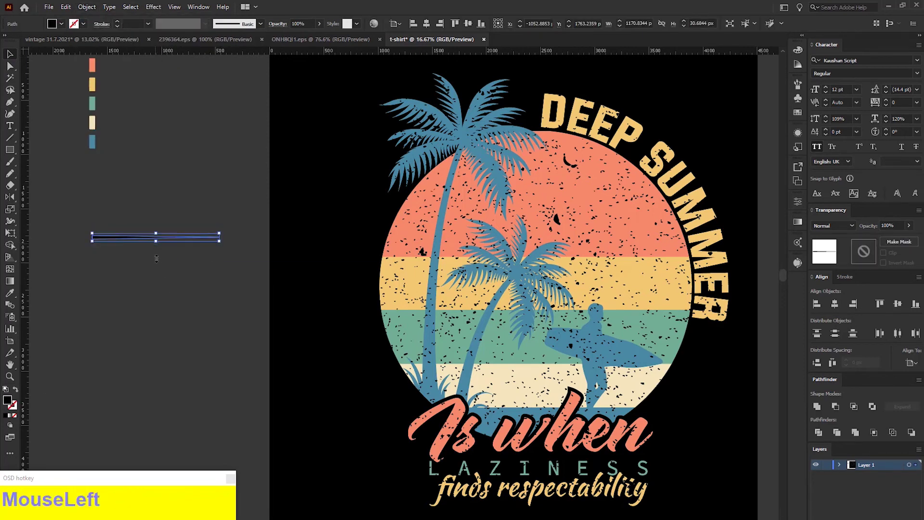
# - Cut the tapered line and paste it into the grouped artwork's opacity mask
pyautogui.hotkey('ctrl', 'x')
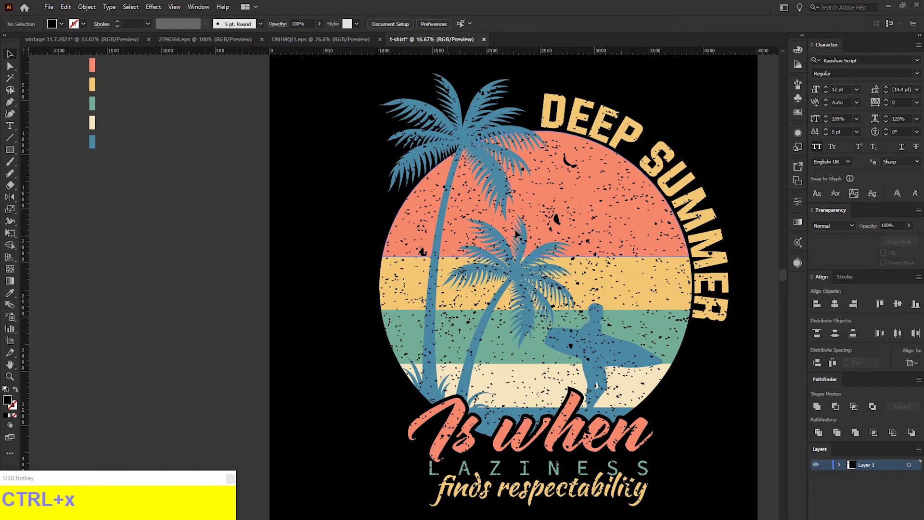
pyautogui.click(481, 284)
pyautogui.click(868, 257)
pyautogui.click(781, 308)
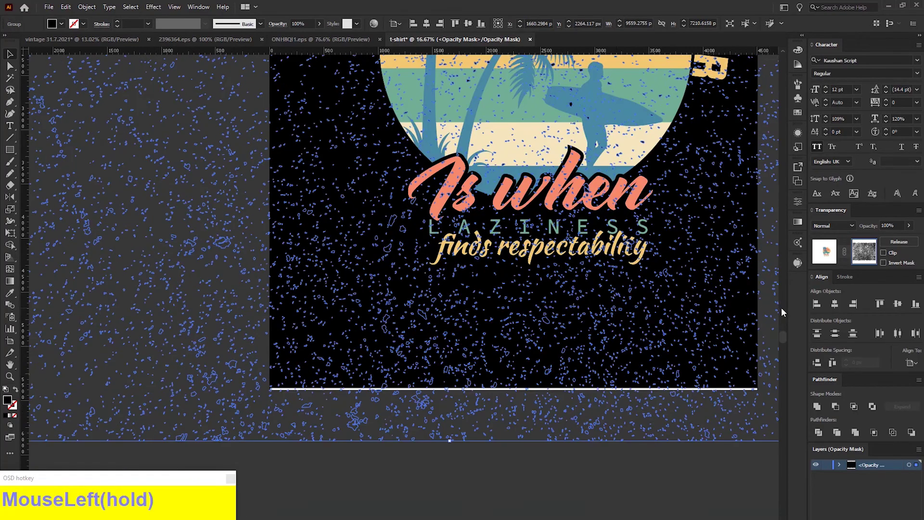
pyautogui.scroll(4, 610, 228)
pyautogui.hotkey('ctrl', 'v')
# - Place the tapered line with its thin end left on the coral stripe, add a copy slightly lower right, and exit the mask
pyautogui.moveTo(345, 292); pyautogui.dragTo(548, 313)
pyautogui.moveTo(444, 294); pyautogui.dragTo(671, 143)
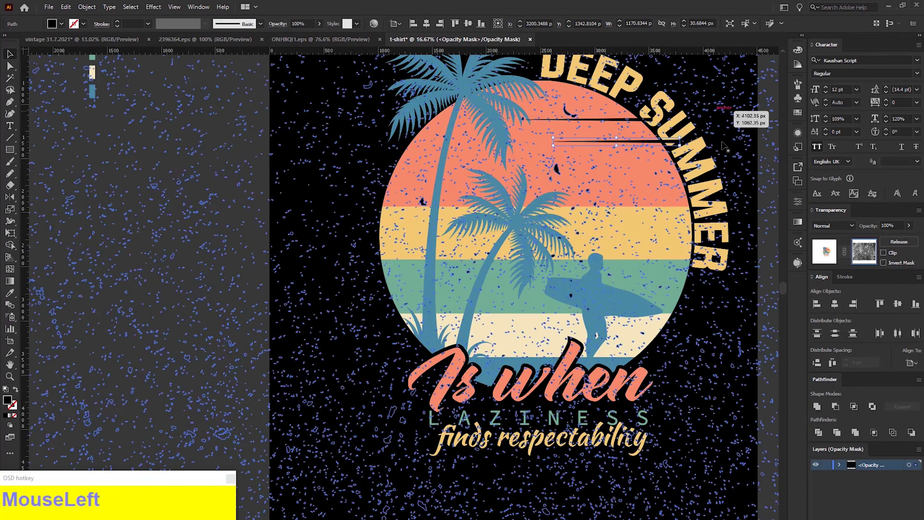
pyautogui.click(824, 251)
# - Reopen the artwork's opacity mask and shorten the lower tapered line to about 1003 px, ending at the disc's edge
pyautogui.click(316, 220)
pyautogui.moveTo(316, 221); pyautogui.dragTo(282, 262)
pyautogui.click(673, 190)
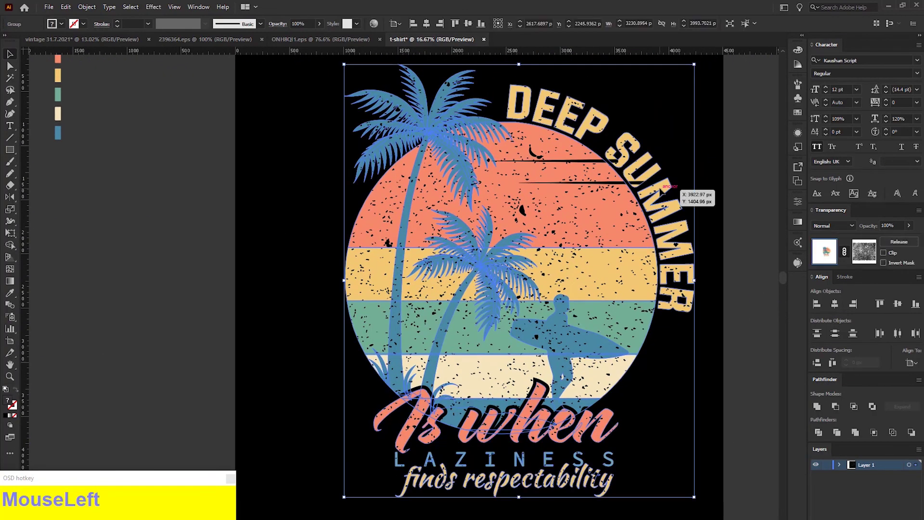
pyautogui.click(738, 248)
pyautogui.click(603, 254)
pyautogui.click(864, 251)
pyautogui.click(632, 188)
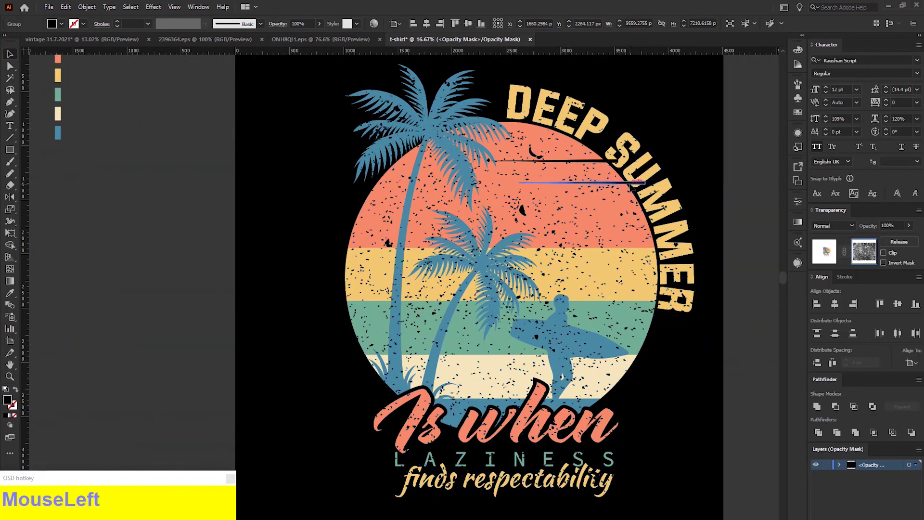
pyautogui.hotkey('ctrl', '+')
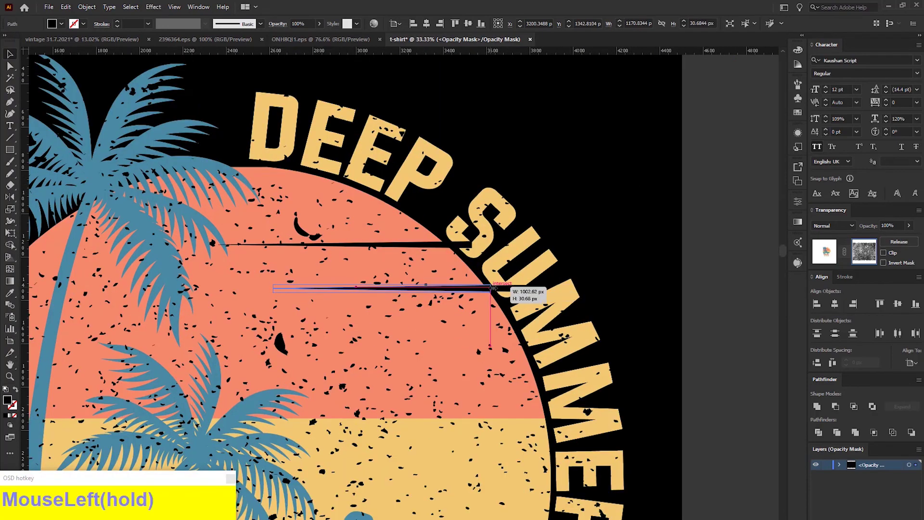
pyautogui.moveTo(491, 288); pyautogui.dragTo(492, 287)
# - Shorten the upper tapered line to about 1068 px, ending at the disc's edge, and exit the opacity mask
pyautogui.click(614, 248)
pyautogui.moveTo(460, 244); pyautogui.dragTo(460, 244)
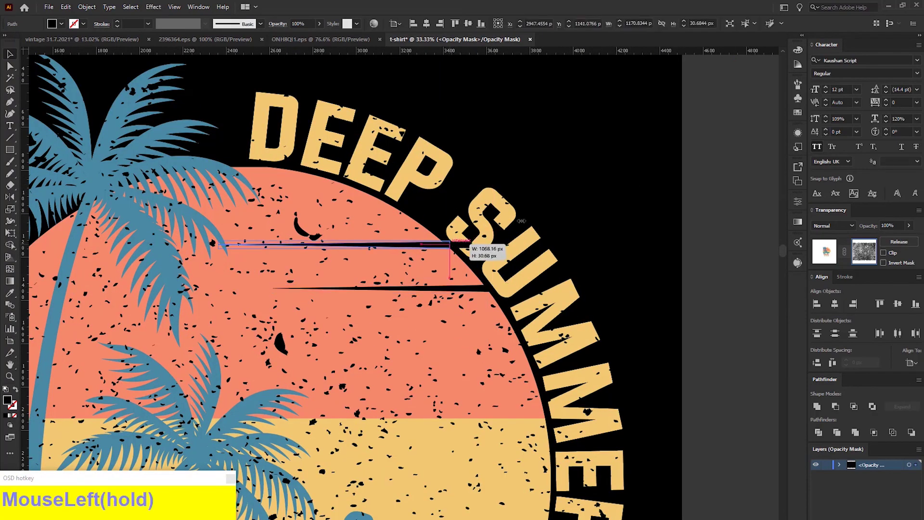
pyautogui.click(605, 208)
pyautogui.click(824, 250)
pyautogui.click(702, 279)
pyautogui.hotkey('ctrl', '-')
pyautogui.hotkey('ctrl', '-')
pyautogui.hotkey('ctrl', '-')
pyautogui.moveTo(539, 322); pyautogui.dragTo(726, 245)
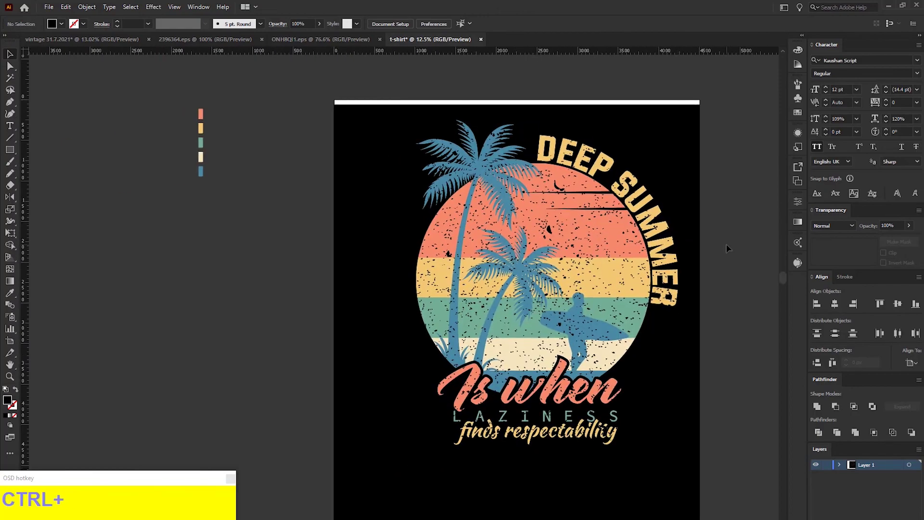
pyautogui.hotkey('ctrl', '+')
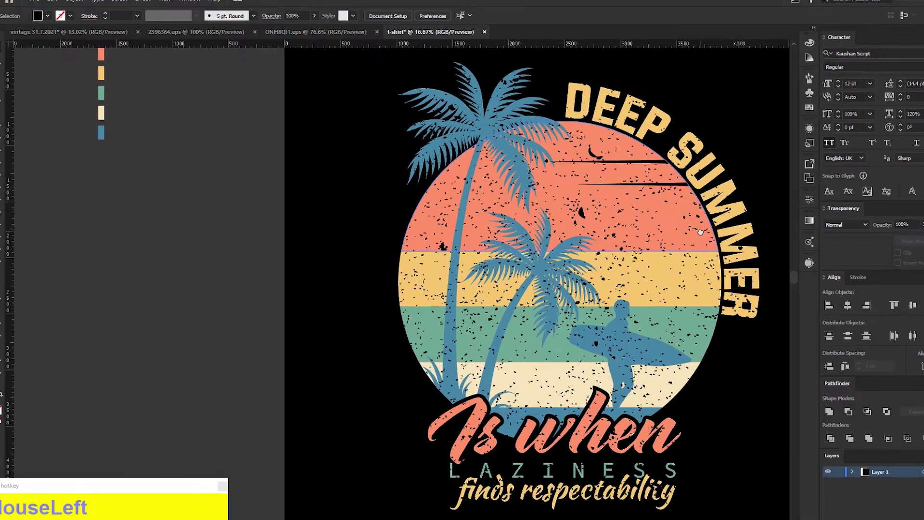